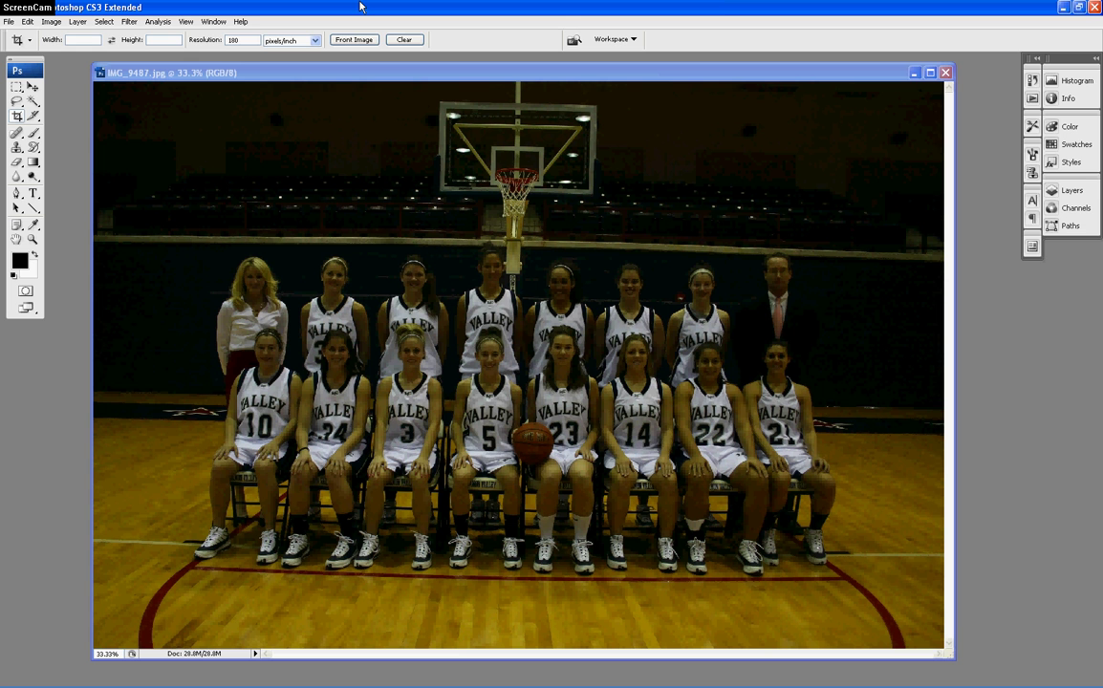
Display the layer list for the basketball team photo
{"action": "left_click", "coordinate": [339, 76]}
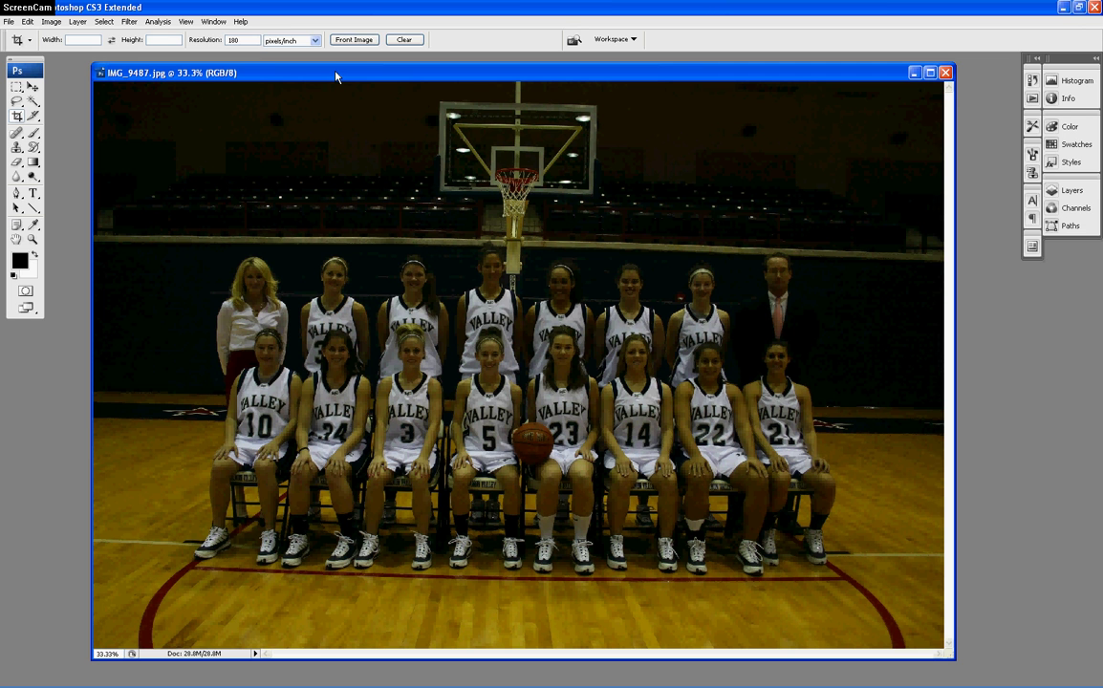
{"action": "left_click", "coordinate": [213, 21]}
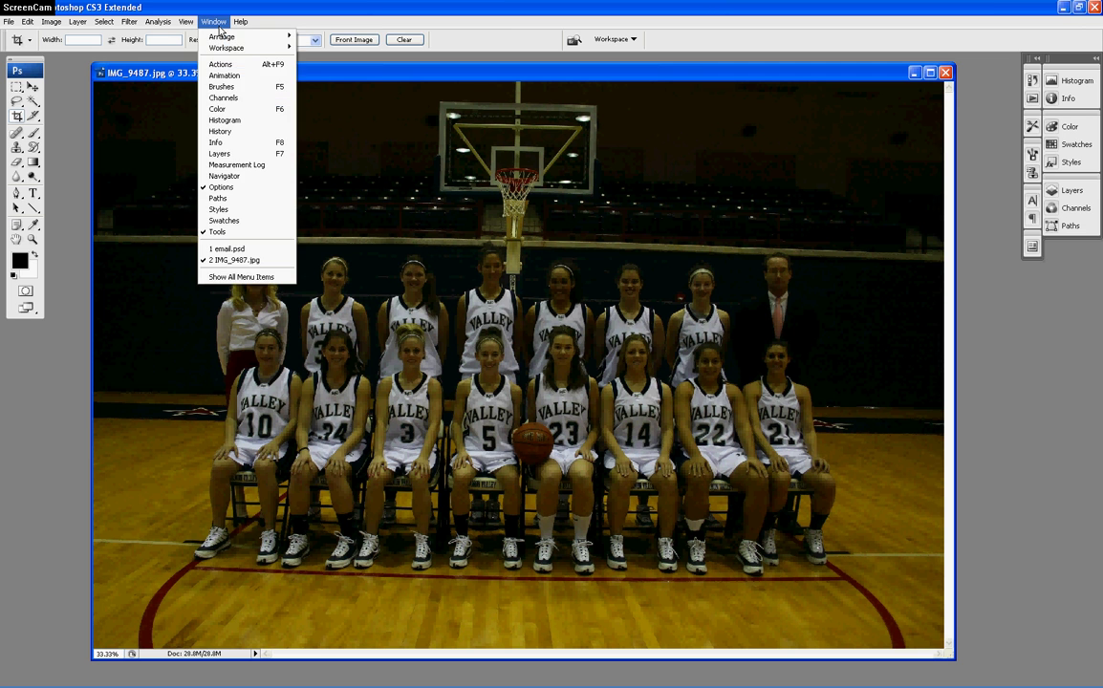
{"action": "left_click", "coordinate": [239, 153]}
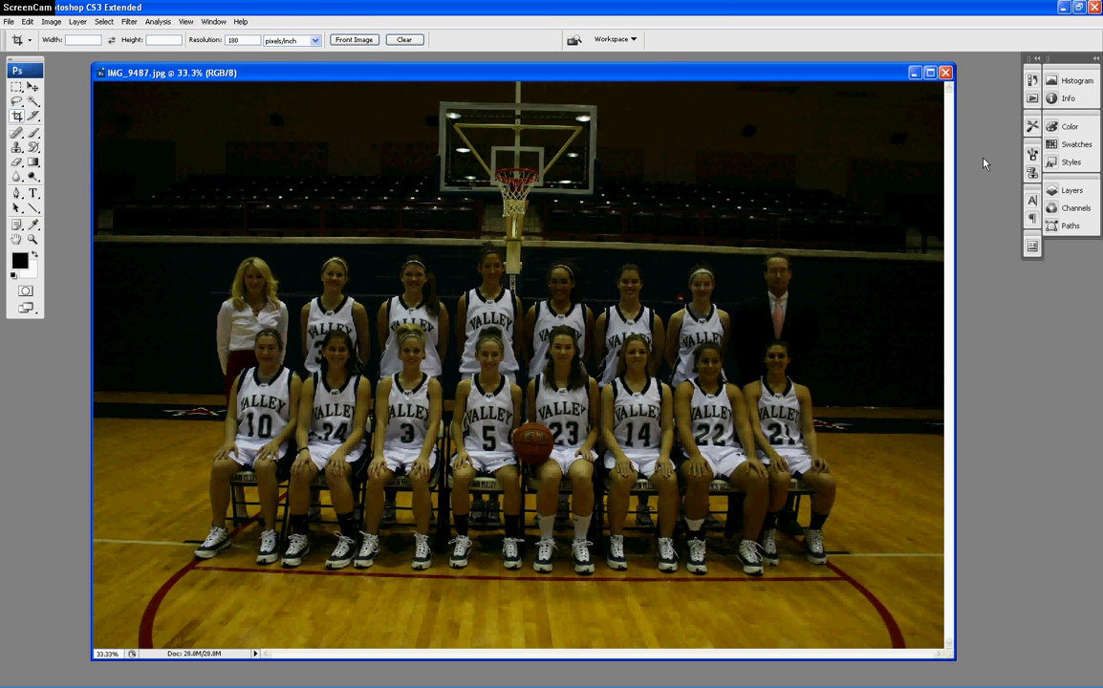
{"action": "left_click", "coordinate": [1065, 195]}
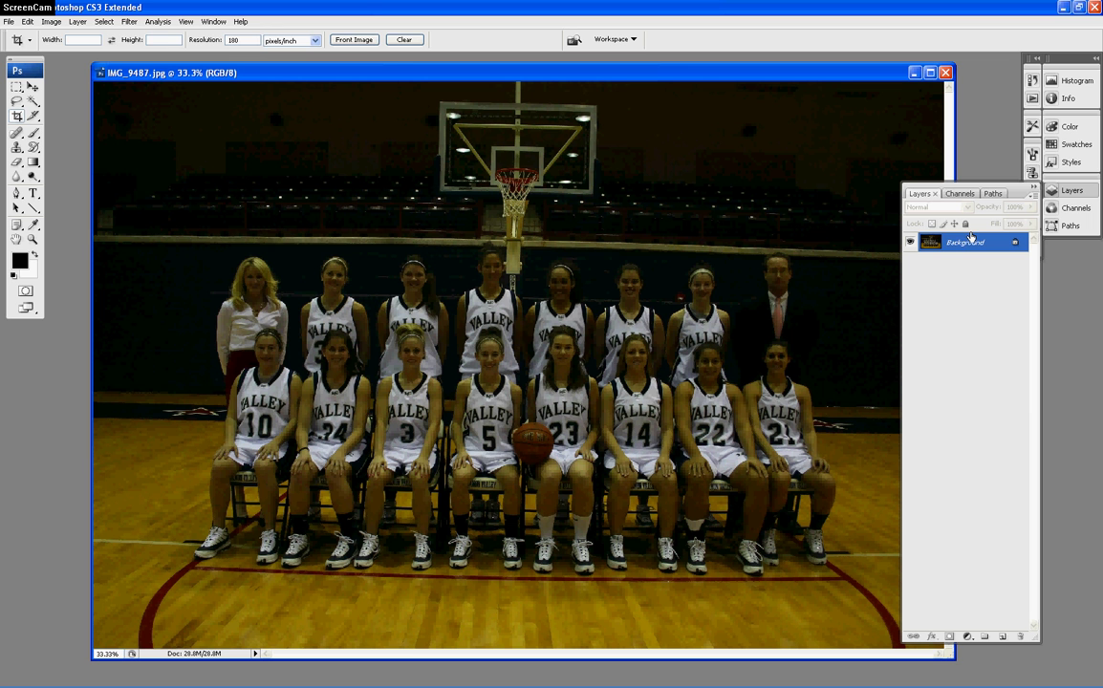
{"action": "left_click", "coordinate": [51, 21]}
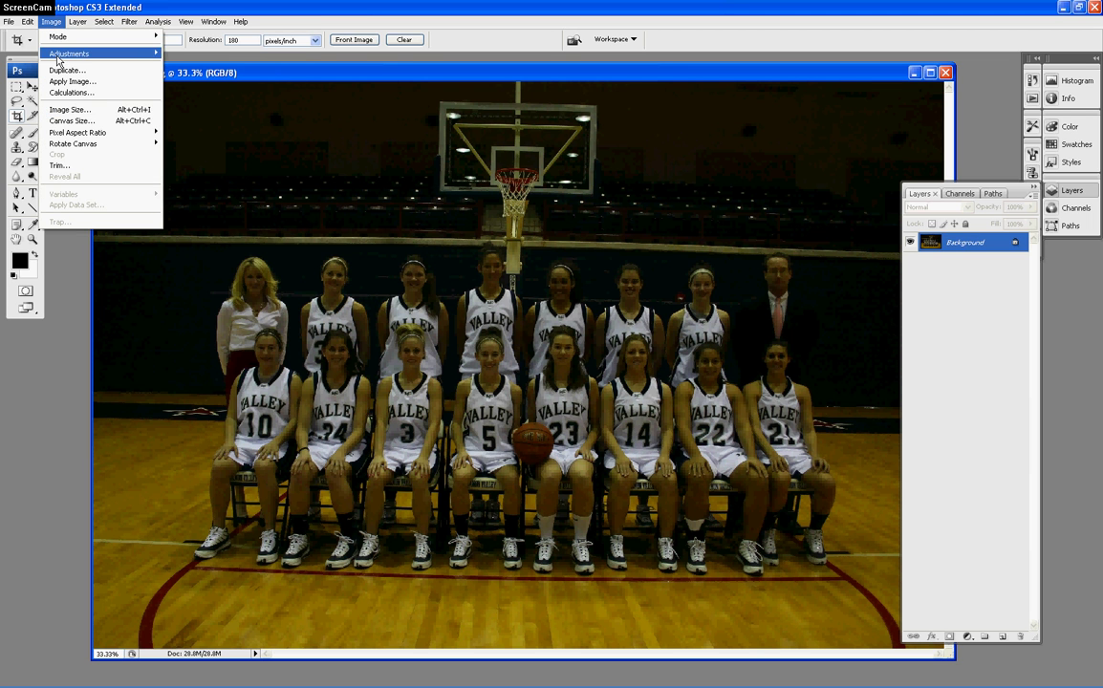
{"action": "mouse_move", "coordinate": [57, 60]}
{"action": "left_click", "coordinate": [325, 105]}
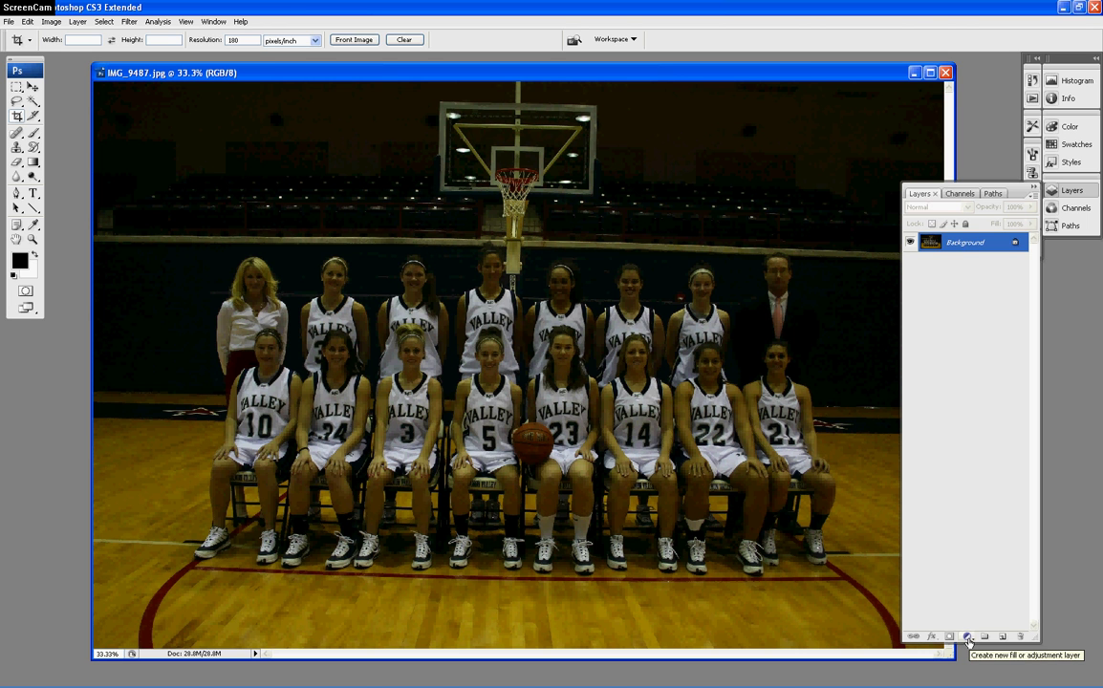
Add a Levels adjustment layer with RGB input highlights at 171 and midtones at 1.10, comparing the photo with and without it
{"action": "left_click", "coordinate": [968, 640]}
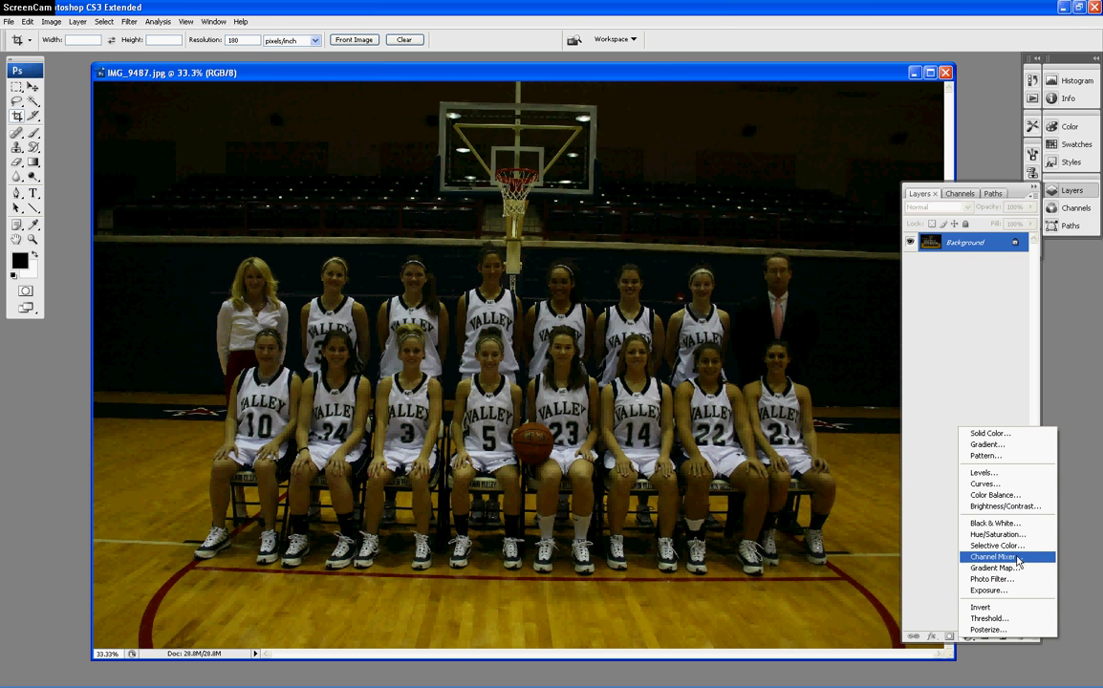
{"action": "left_click", "coordinate": [998, 473]}
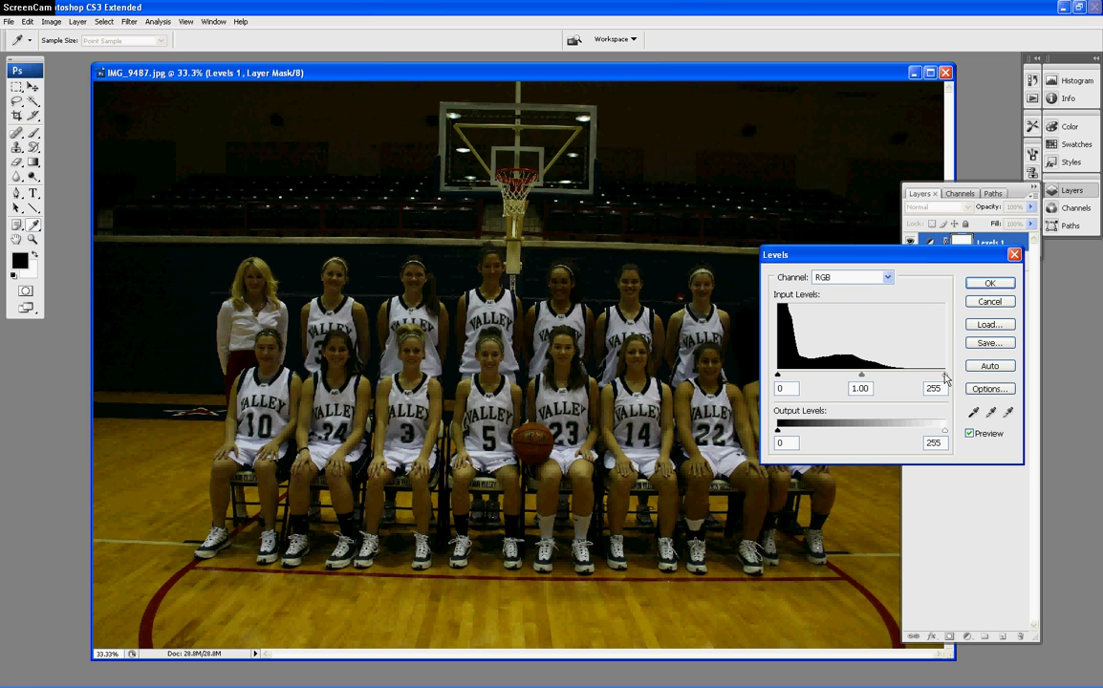
{"action": "left_click_drag", "start_coordinate": [946, 379], "coordinate": [829, 379]}
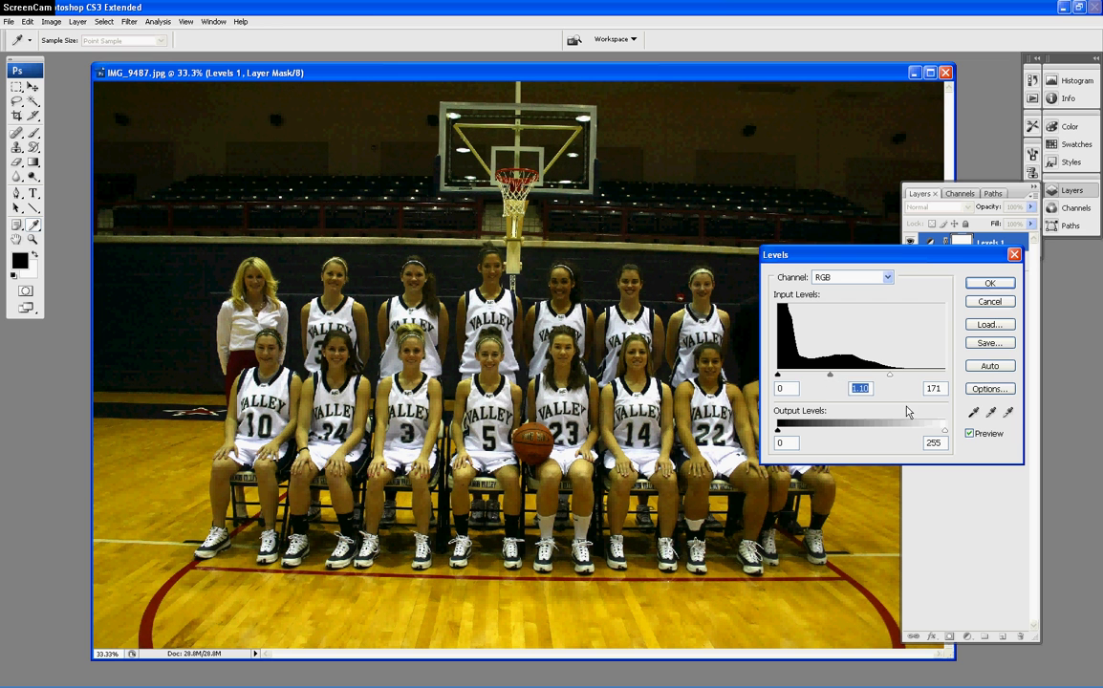
{"action": "double_click", "coordinate": [976, 439]}
{"action": "left_click", "coordinate": [976, 439]}
{"action": "left_click", "coordinate": [976, 439]}
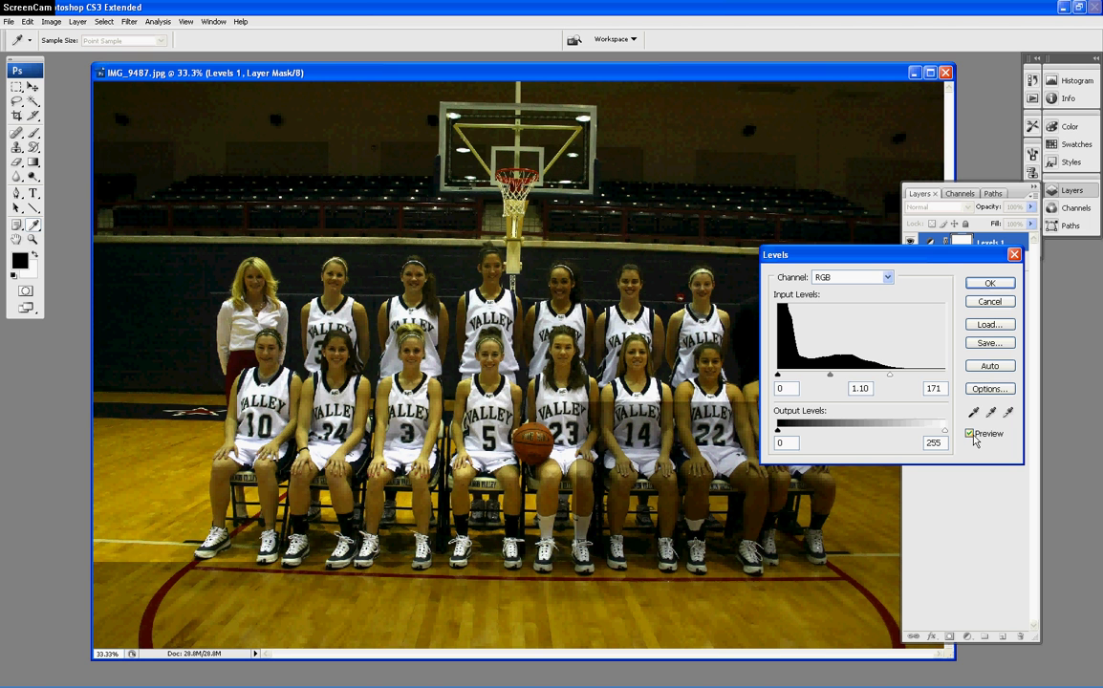
Uncover more of the photo behind the Levels dialog and set the RGB input highlights to 167
{"action": "left_click_drag", "start_coordinate": [860, 254], "coordinate": [915, 246]}
{"action": "key", "text": "Tab"}
{"action": "key", "text": "Tab"}
{"action": "key", "text": "Down"}
{"action": "key", "text": "Down"}
{"action": "key", "text": "Down"}
{"action": "key", "text": "Down"}
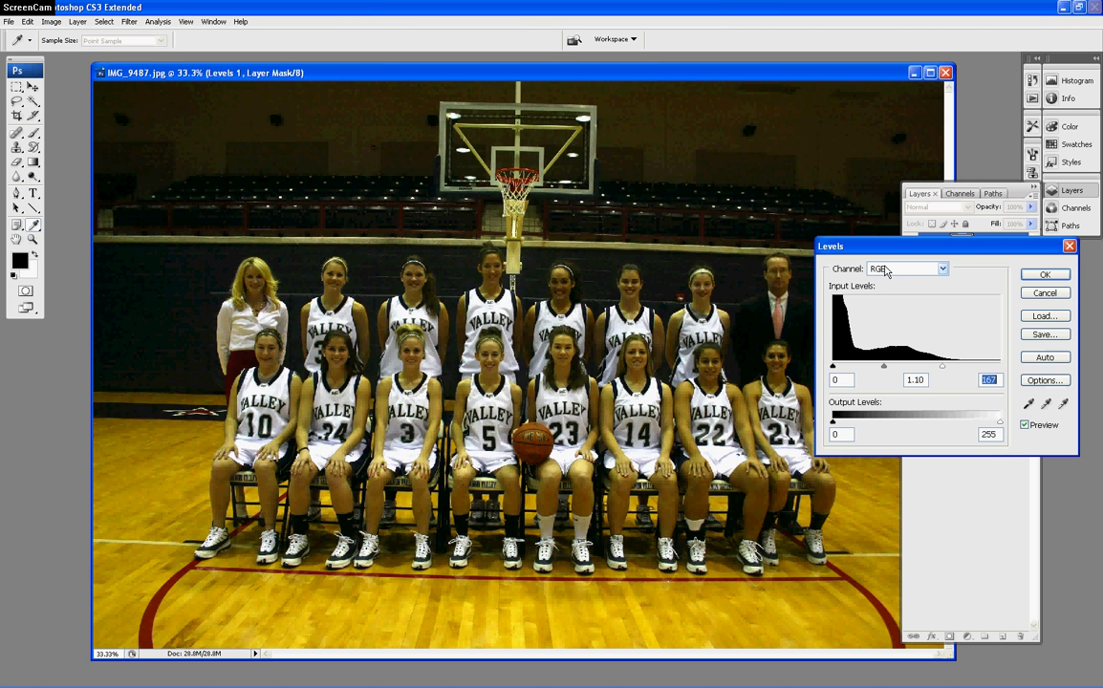
Set the Green channel's midtone input level to 0.90 and compare the photo before and after
{"action": "left_click", "coordinate": [944, 270]}
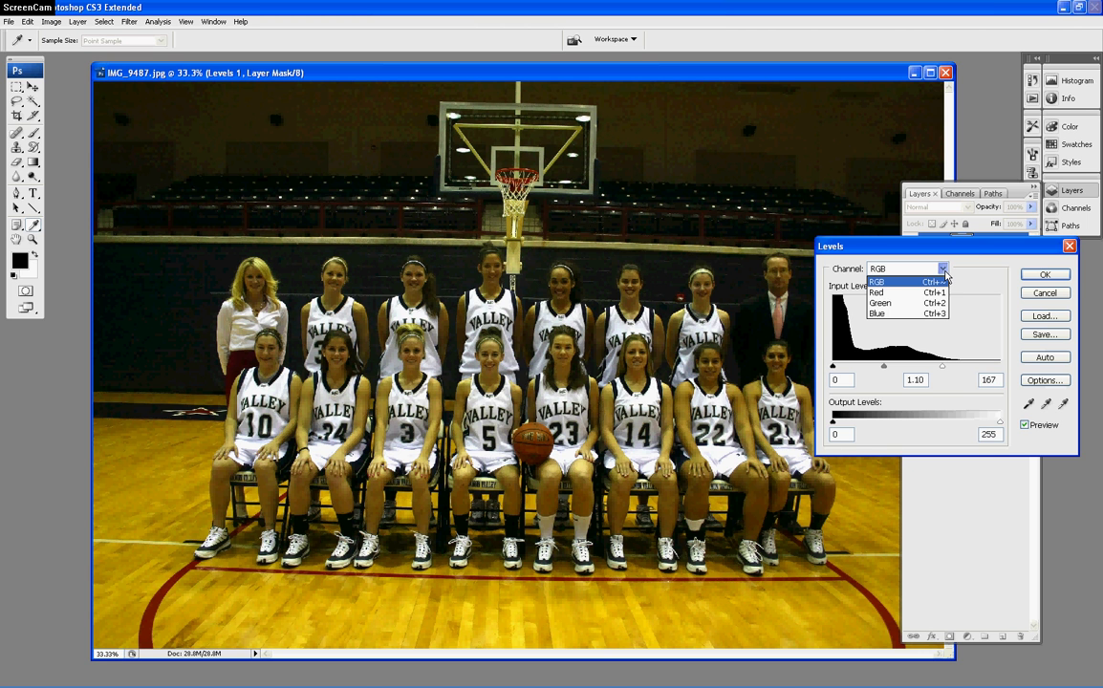
{"action": "left_click", "coordinate": [887, 304]}
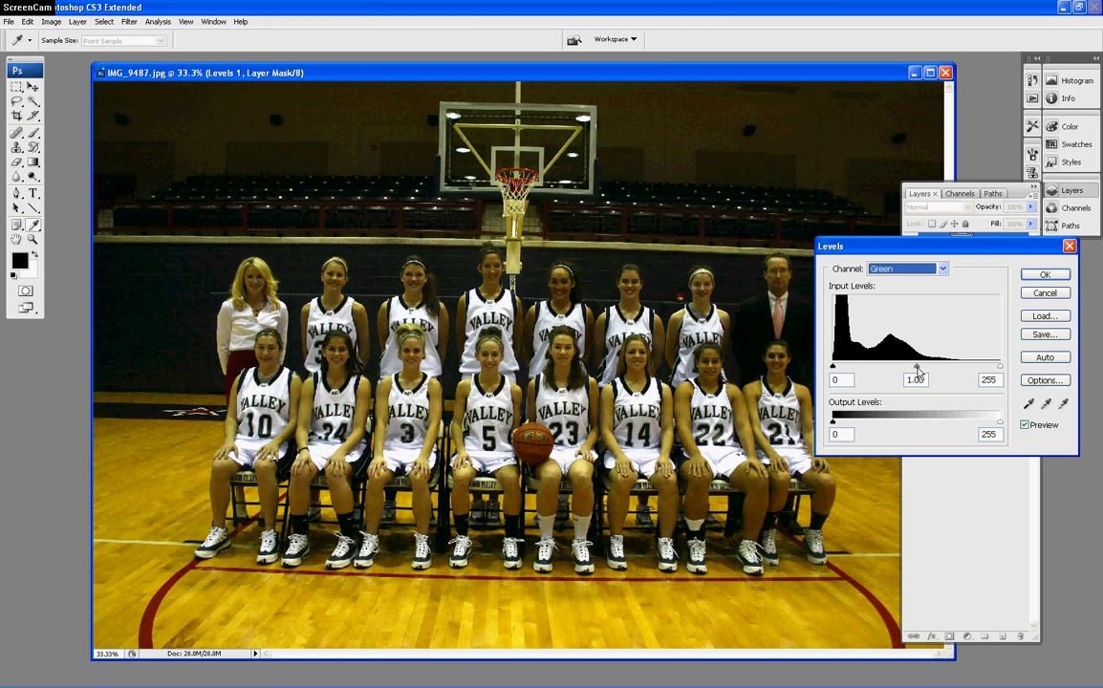
{"action": "left_click_drag", "start_coordinate": [918, 370], "coordinate": [924, 371]}
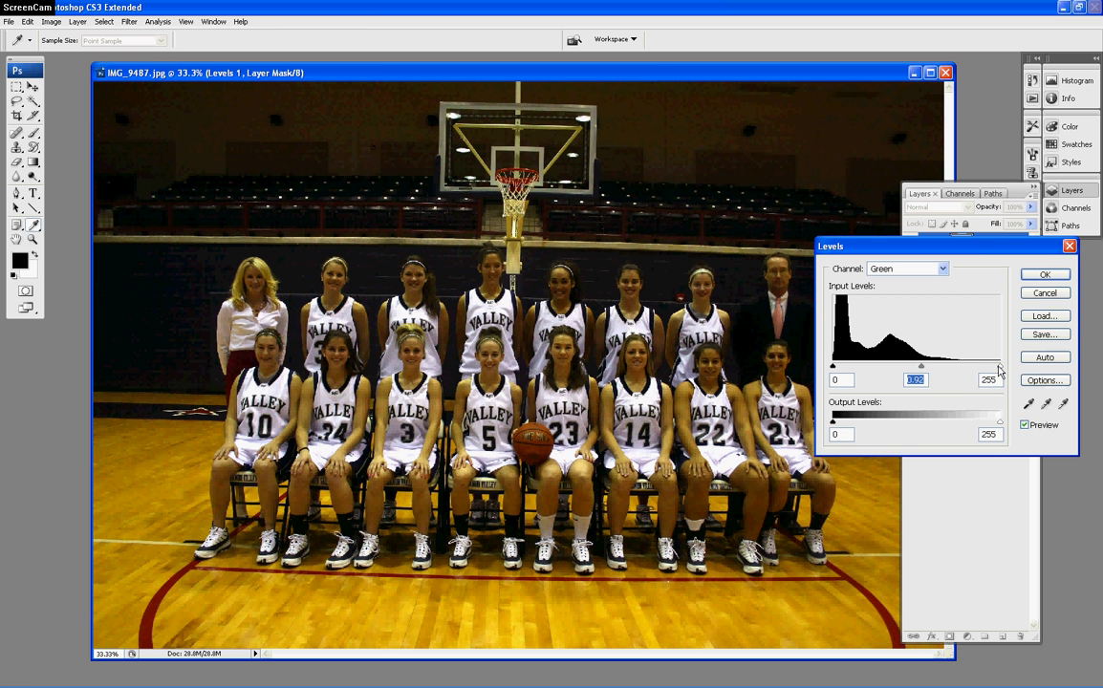
{"action": "left_click", "coordinate": [1001, 368]}
{"action": "left_click_drag", "start_coordinate": [921, 370], "coordinate": [925, 374]}
{"action": "left_click", "coordinate": [924, 371]}
{"action": "left_click", "coordinate": [1038, 430]}
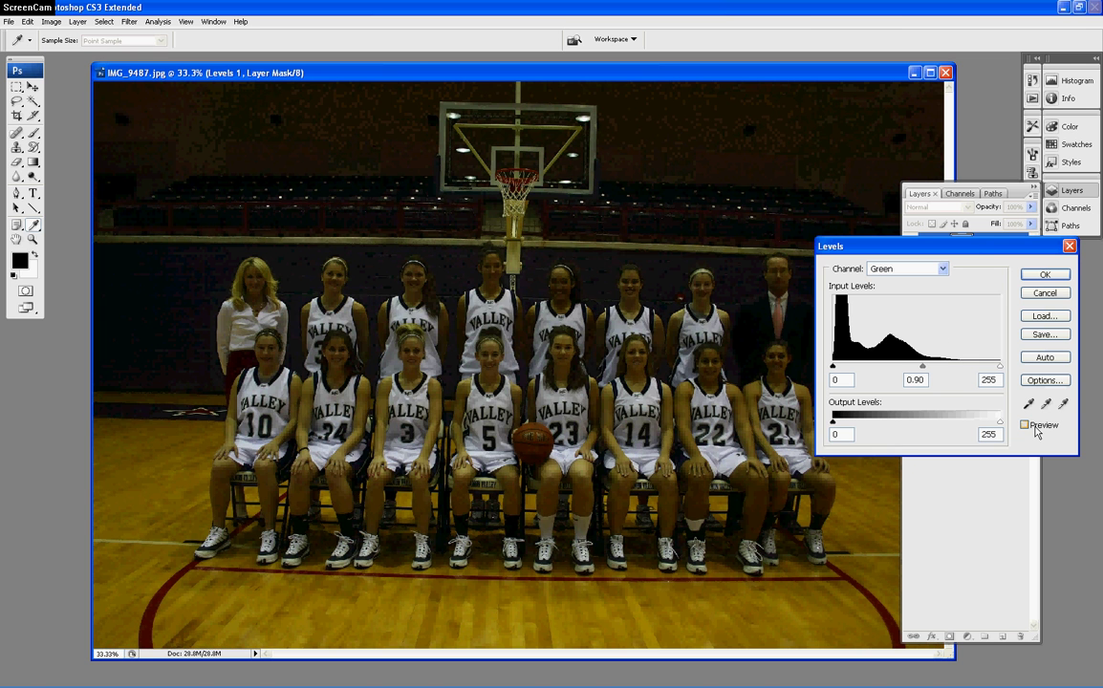
{"action": "left_click", "coordinate": [1037, 430]}
Set the RGB channel's input highlights to 161 and midtones to 1.16, apply the Levels adjustment, and compare the photo without it
{"action": "left_click", "coordinate": [942, 269]}
{"action": "left_click", "coordinate": [929, 282]}
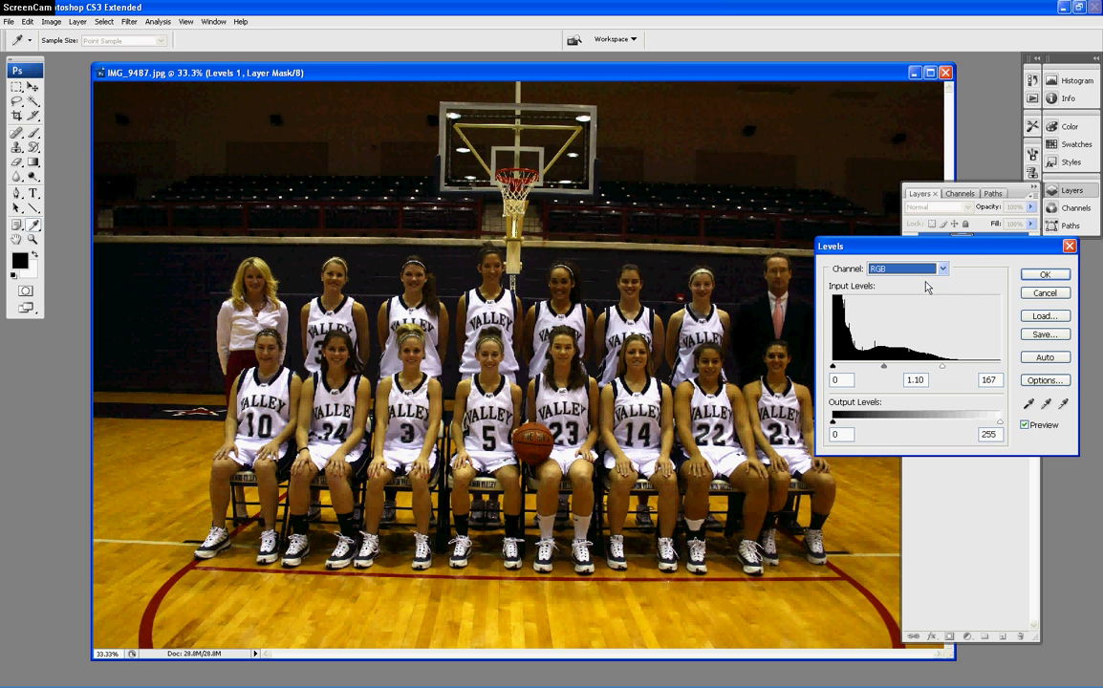
{"action": "left_click_drag", "start_coordinate": [944, 371], "coordinate": [880, 369]}
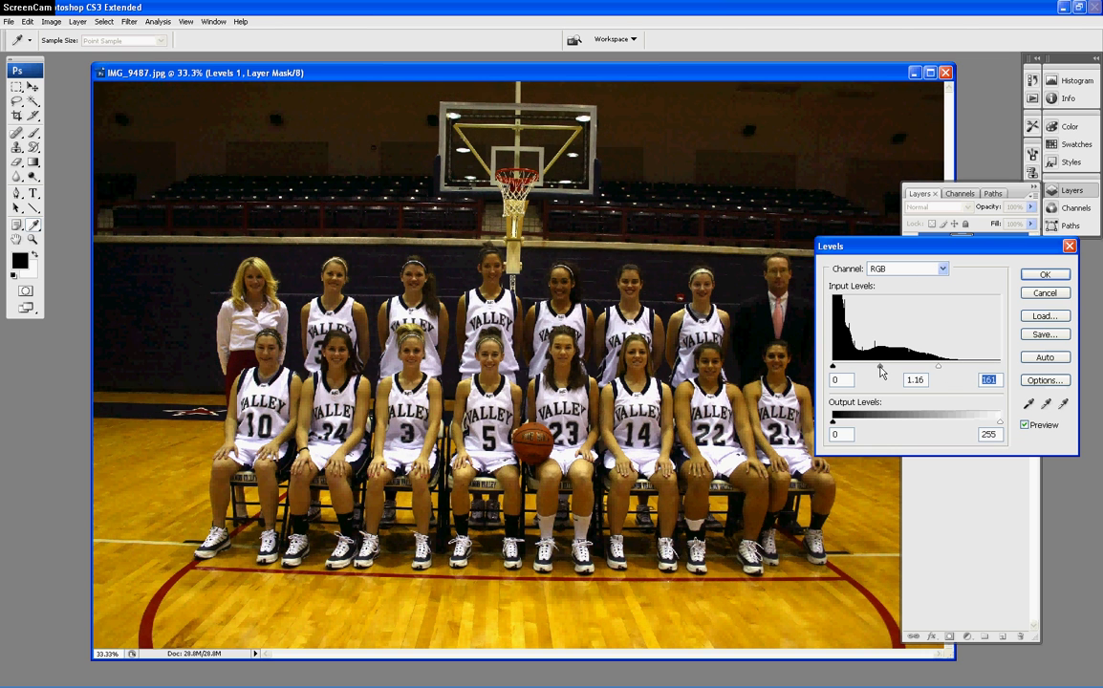
{"action": "left_click", "coordinate": [881, 369]}
{"action": "left_click", "coordinate": [1043, 427]}
{"action": "left_click", "coordinate": [1042, 427]}
{"action": "left_click", "coordinate": [1043, 275]}
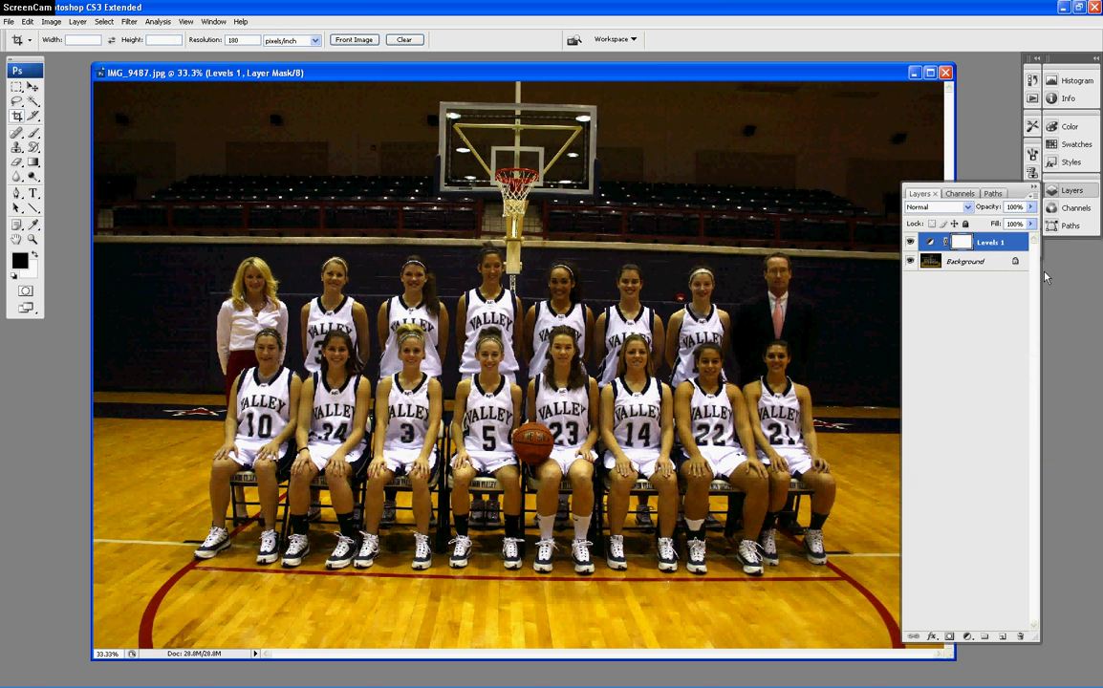
{"action": "left_click", "coordinate": [910, 243]}
{"action": "left_click", "coordinate": [910, 243]}
Add a Hue/Saturation adjustment layer that slightly lowers the Master saturation, checking the effect before applying it
{"action": "left_click", "coordinate": [968, 637]}
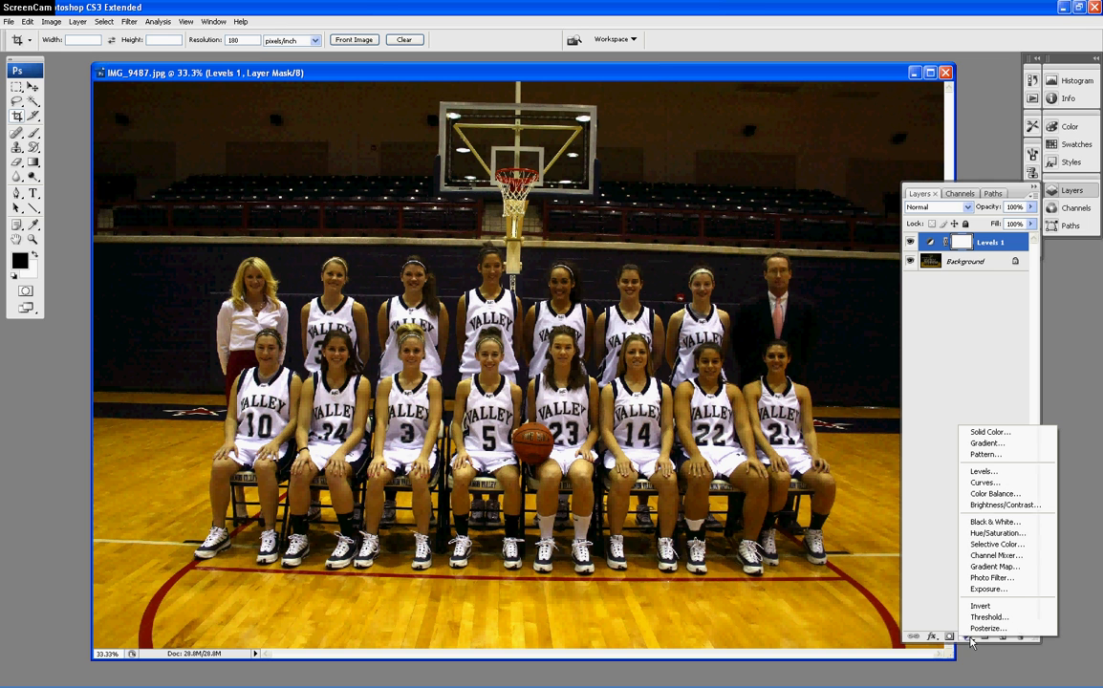
{"action": "left_click", "coordinate": [994, 535]}
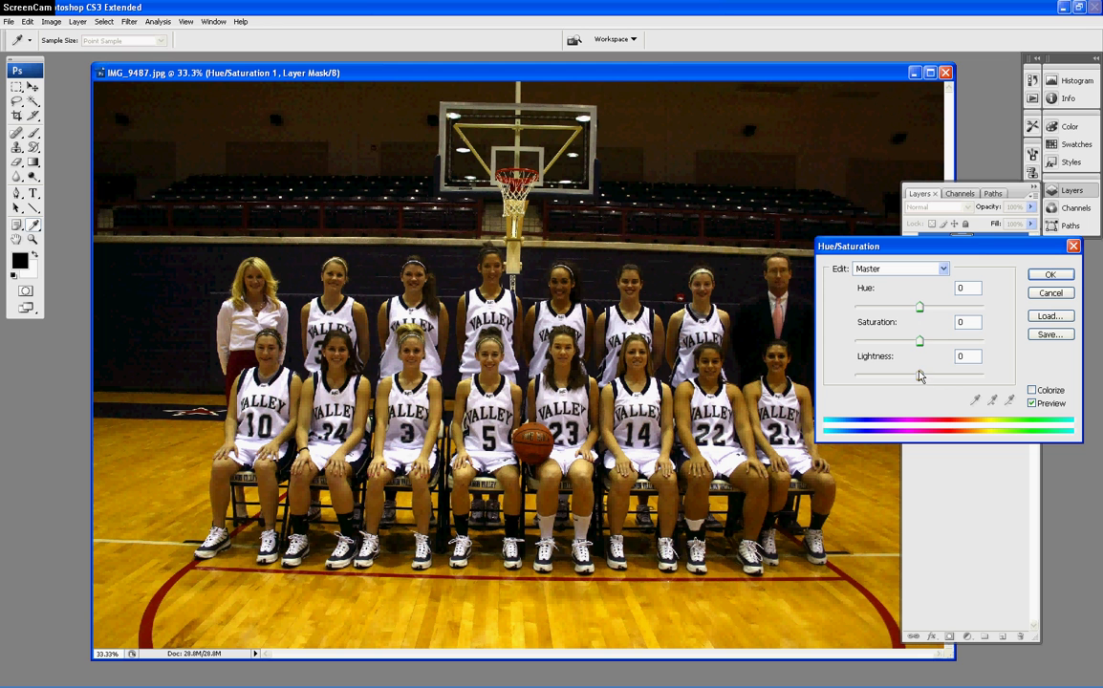
{"action": "left_click_drag", "start_coordinate": [919, 340], "coordinate": [913, 345]}
{"action": "left_click", "coordinate": [1033, 405]}
{"action": "left_click", "coordinate": [1033, 405]}
{"action": "left_click", "coordinate": [1050, 275]}
{"action": "key", "text": "c"}
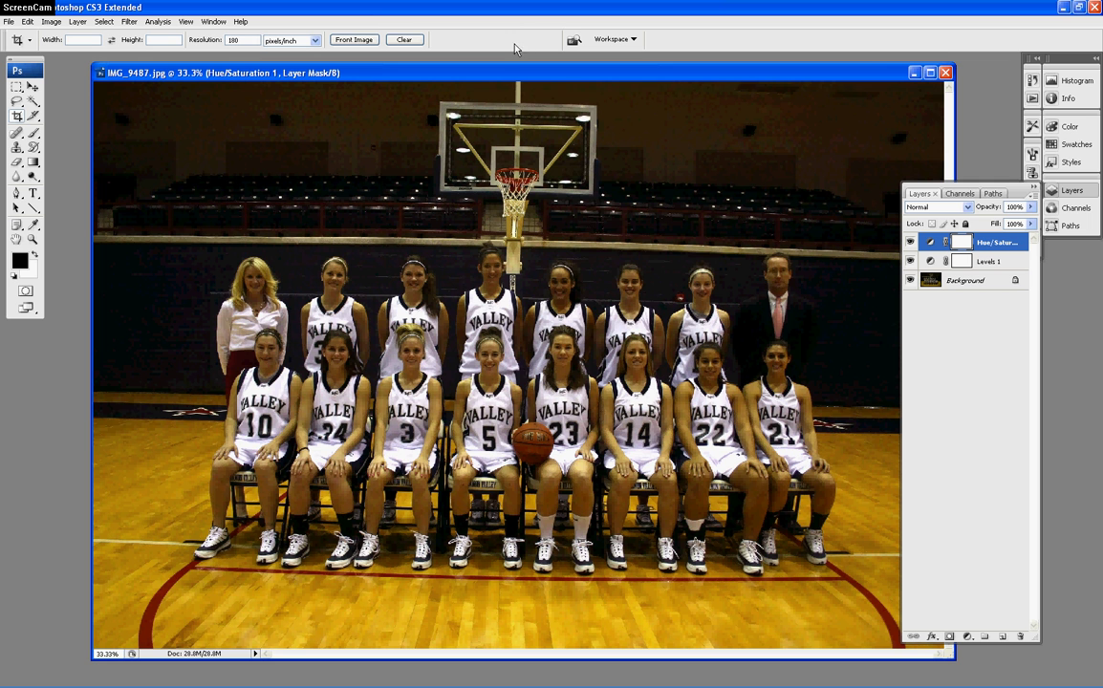
Convert the locked Background into an editable layer named Layer 0, with Normal mode and 100% opacity
{"action": "left_click_drag", "start_coordinate": [497, 79], "coordinate": [467, 79]}
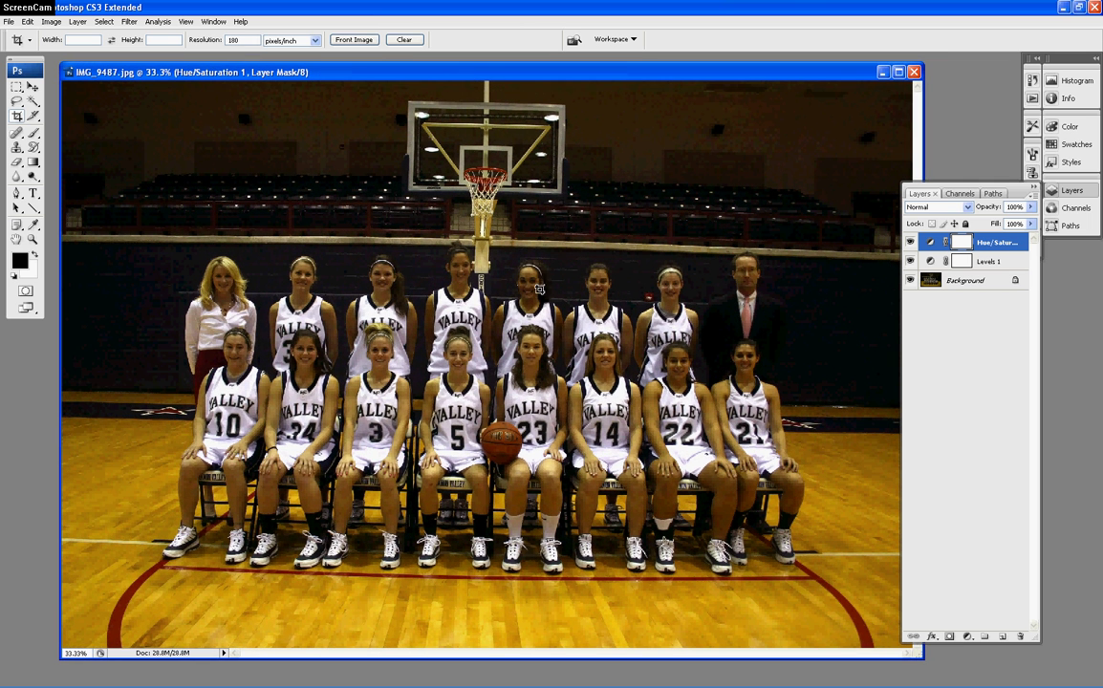
{"action": "scroll", "coordinate": [529, 304], "scroll_direction": "down", "scroll_amount": 2}
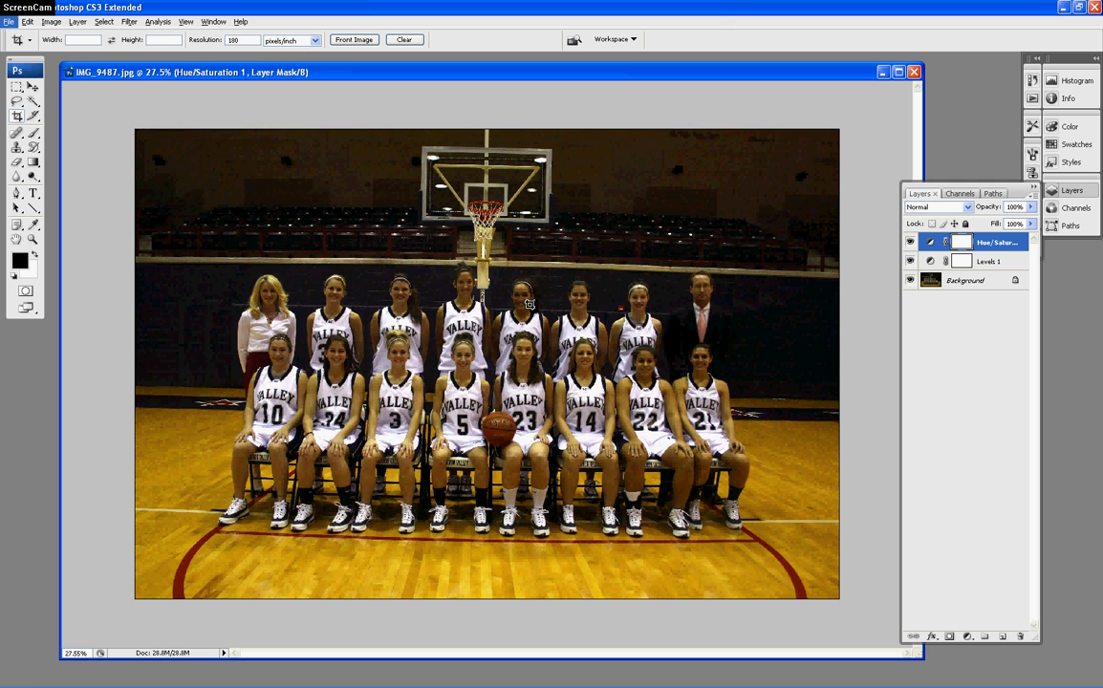
{"action": "left_click", "coordinate": [28, 21]}
{"action": "mouse_move", "coordinate": [73, 234]}
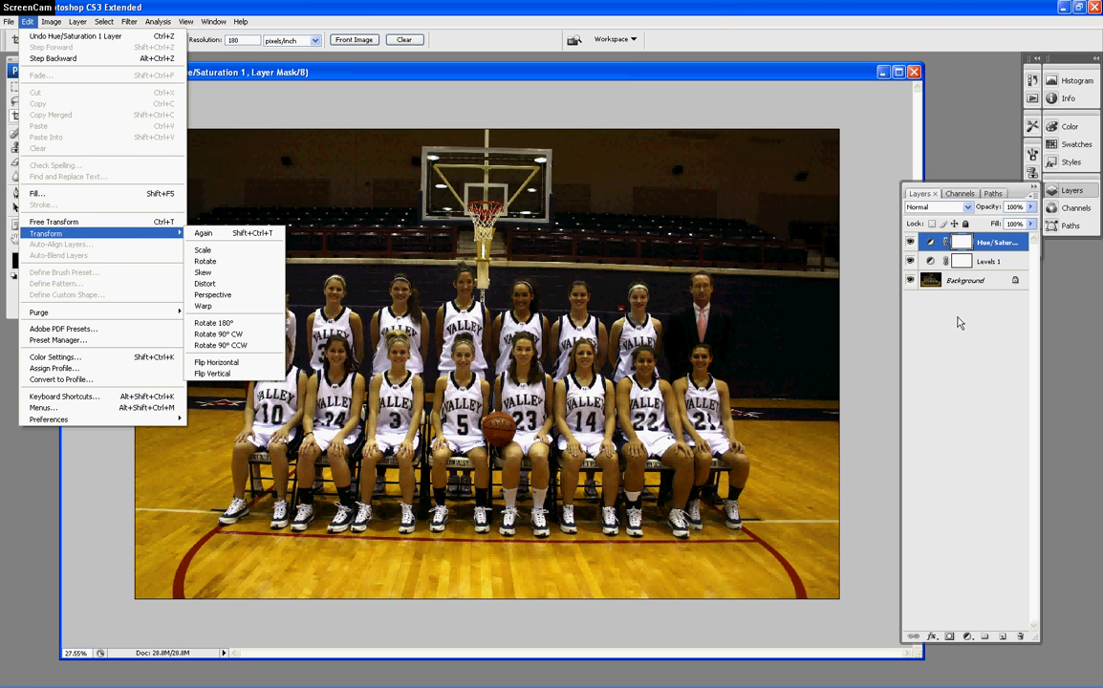
{"action": "left_click", "coordinate": [879, 262]}
{"action": "left_click", "coordinate": [971, 282]}
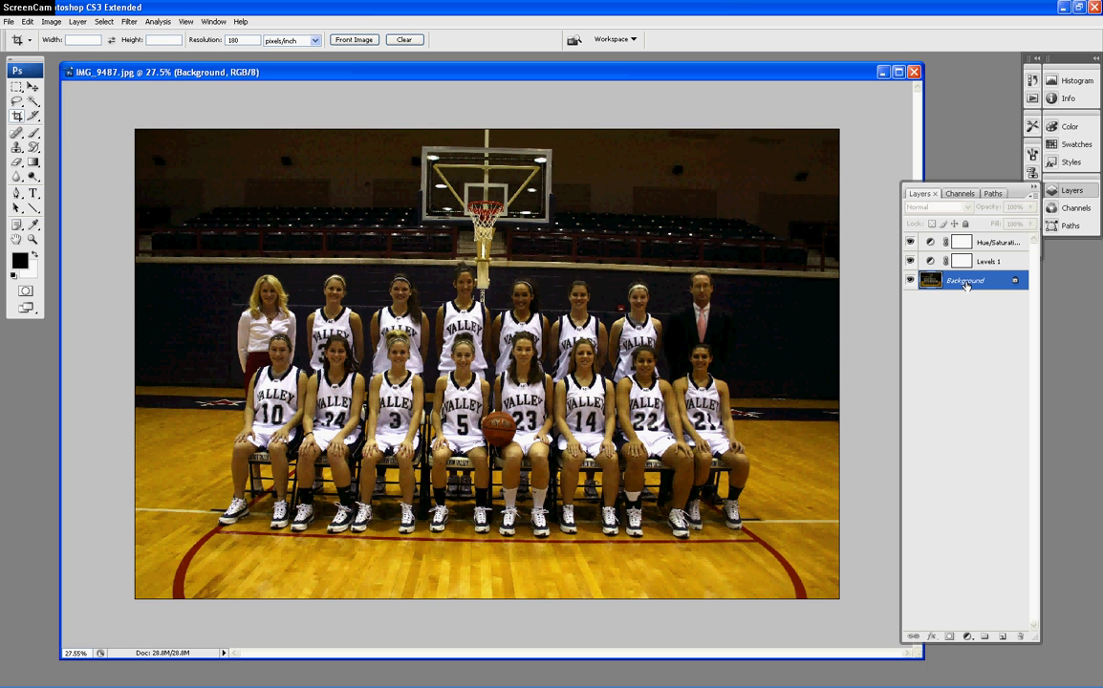
{"action": "double_click", "coordinate": [967, 282]}
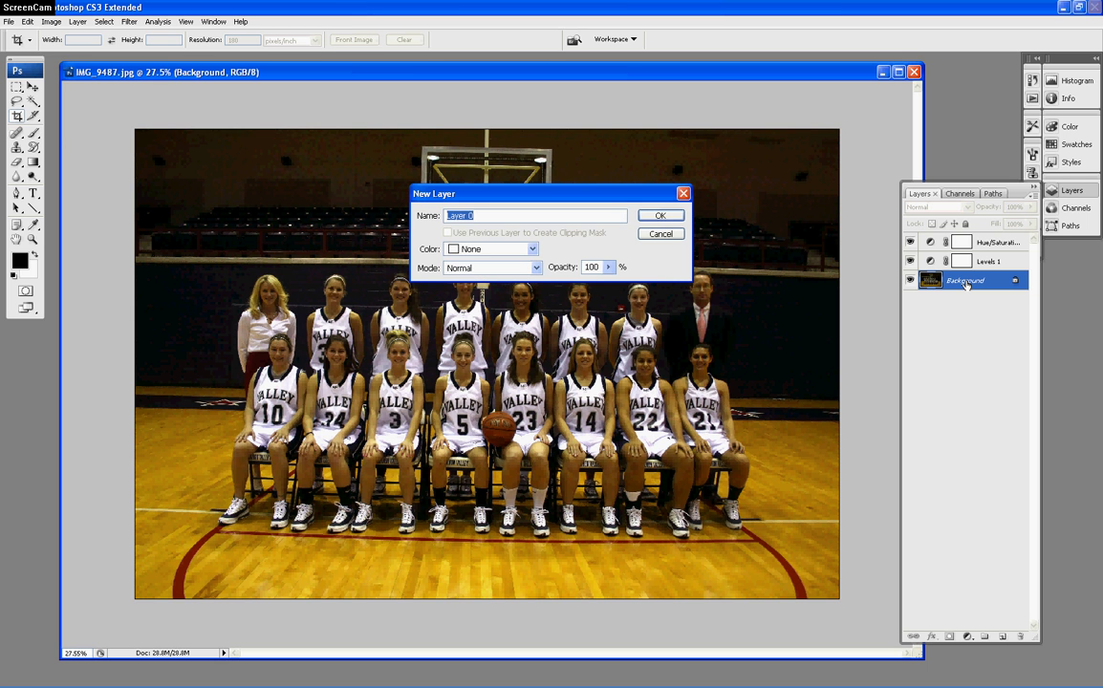
{"action": "left_click", "coordinate": [673, 219]}
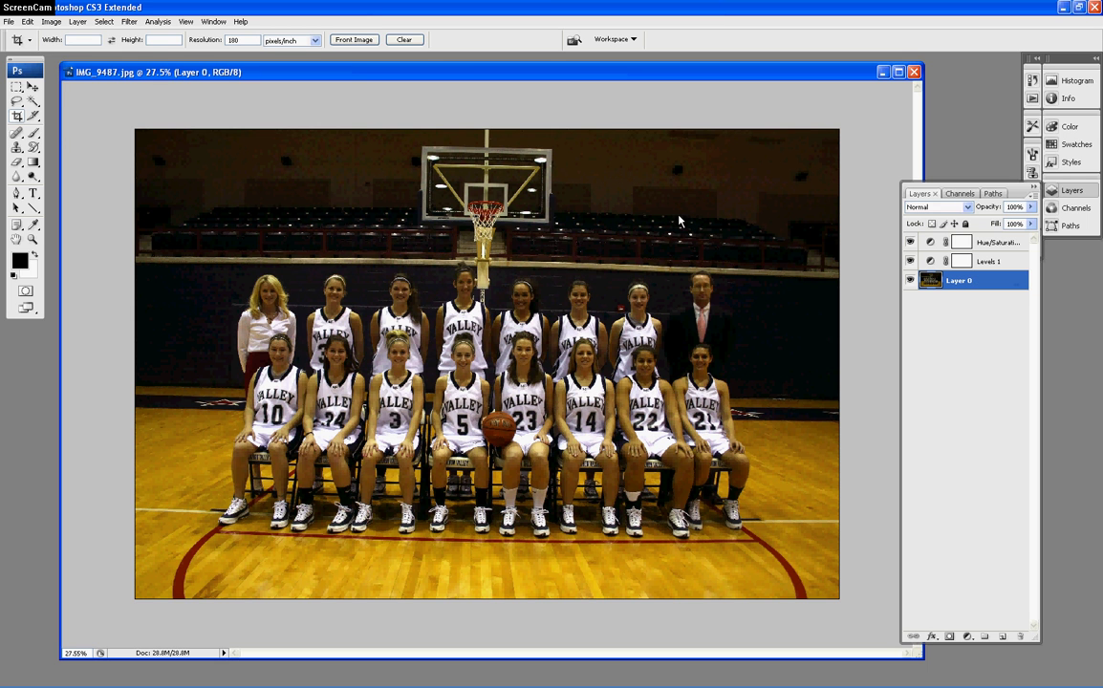
Rotate Layer 0 counterclockwise by about one degree to straighten the team photo
{"action": "left_click", "coordinate": [28, 21]}
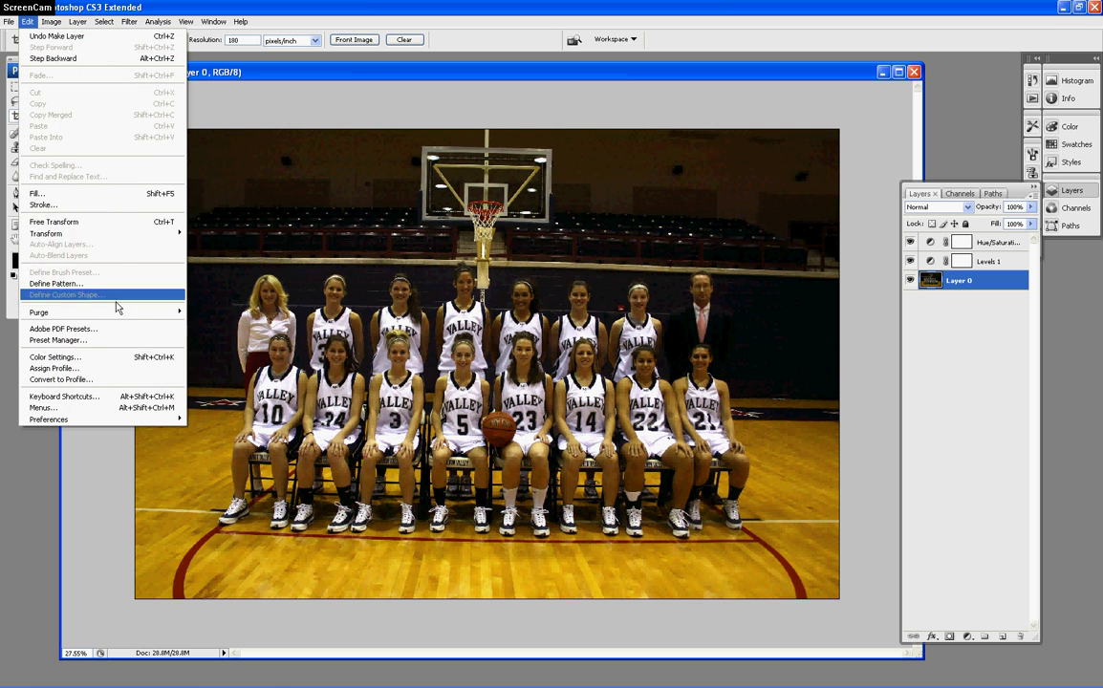
{"action": "mouse_move", "coordinate": [115, 236]}
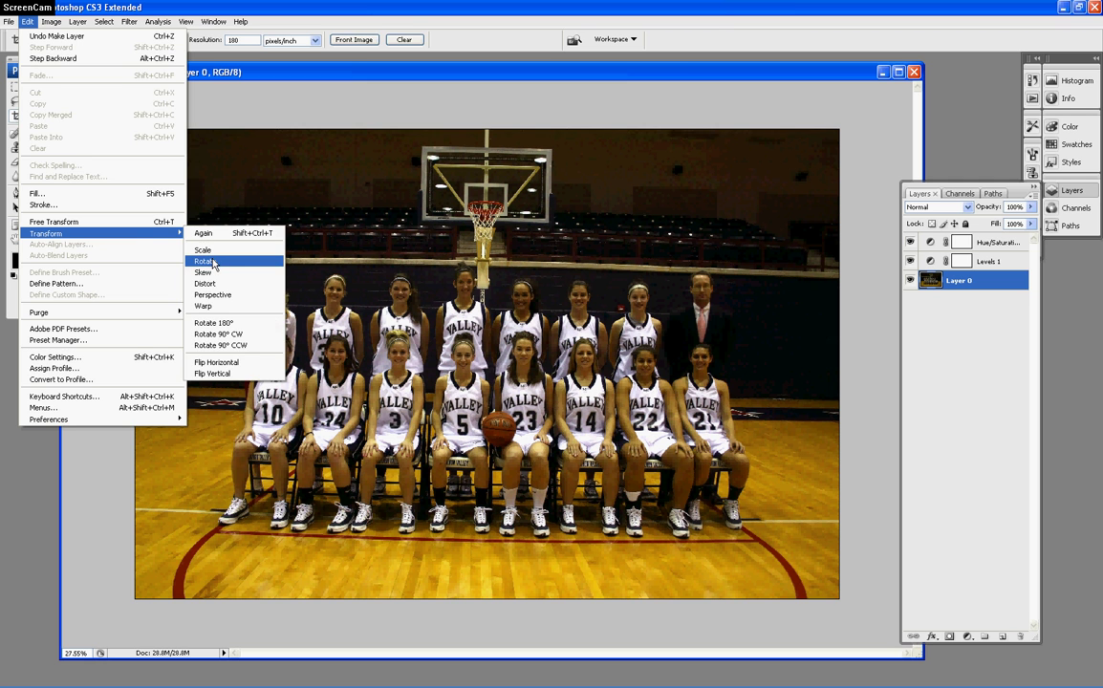
{"action": "left_click", "coordinate": [212, 262]}
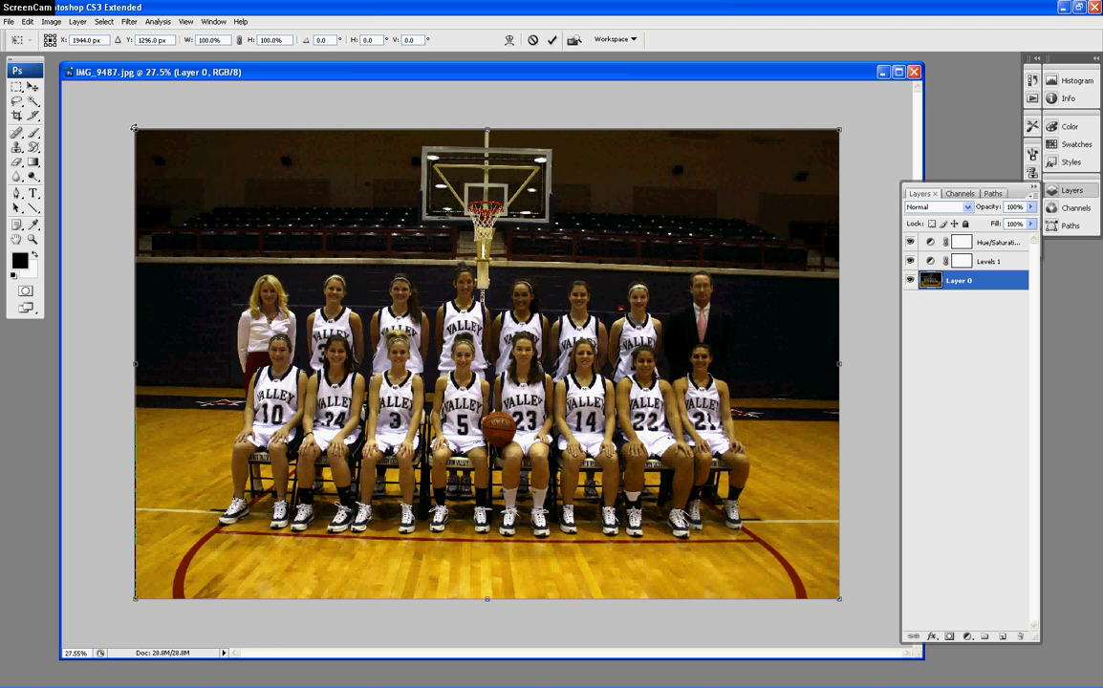
{"action": "mouse_move", "coordinate": [133, 127]}
{"action": "left_mouse_down"}
{"action": "mouse_move", "coordinate": [121, 116]}
{"action": "mouse_move", "coordinate": [126, 127]}
{"action": "mouse_move", "coordinate": [115, 126]}
{"action": "left_mouse_up"}
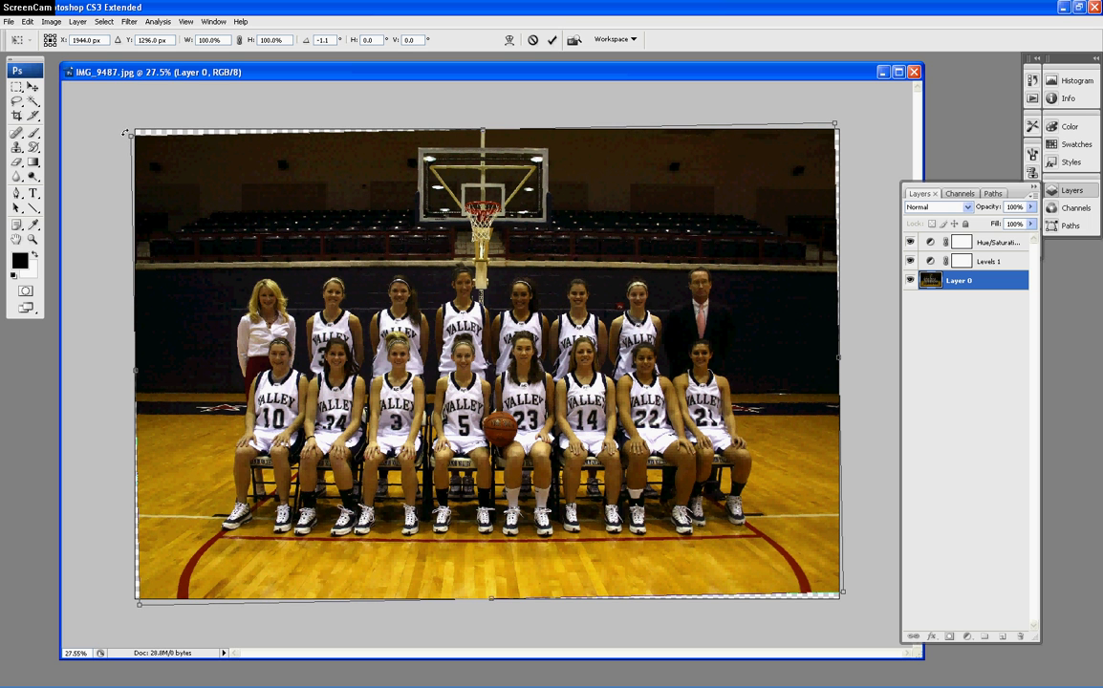
{"action": "left_click_drag", "start_coordinate": [127, 133], "coordinate": [126, 131]}
{"action": "key", "text": "c"}
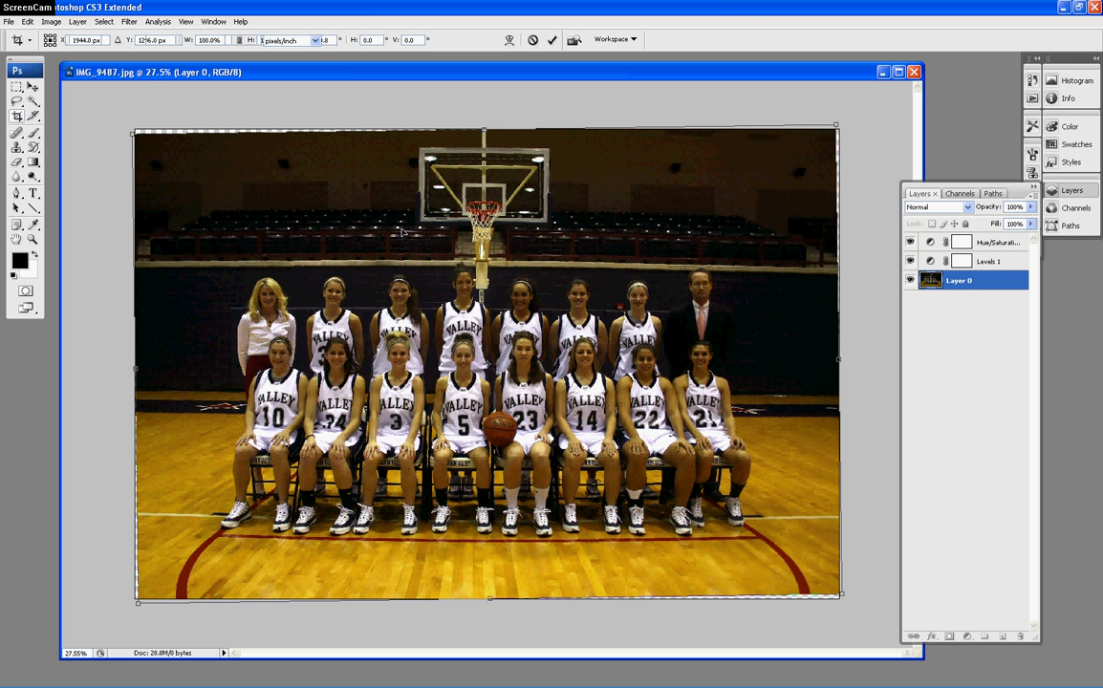
{"action": "key", "text": "Return"}
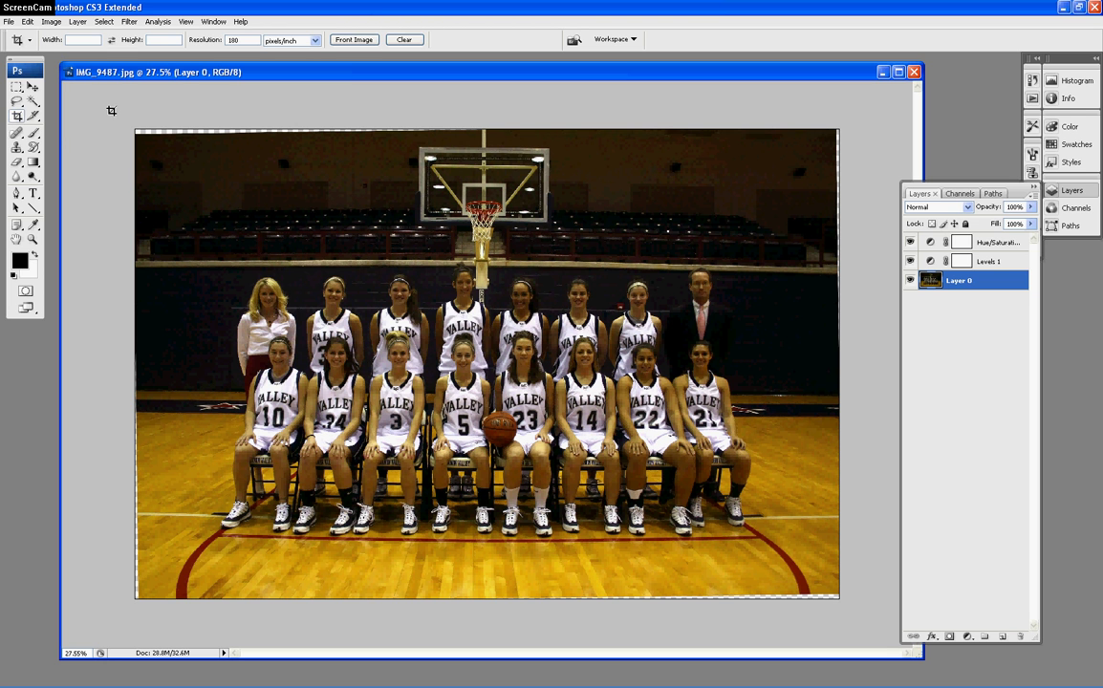
Crop the photo to a frame just inside the rotated image's uneven edges, keeping the whole team and the basketball hoop centered
{"action": "left_click_drag", "start_coordinate": [136, 131], "coordinate": [845, 600]}
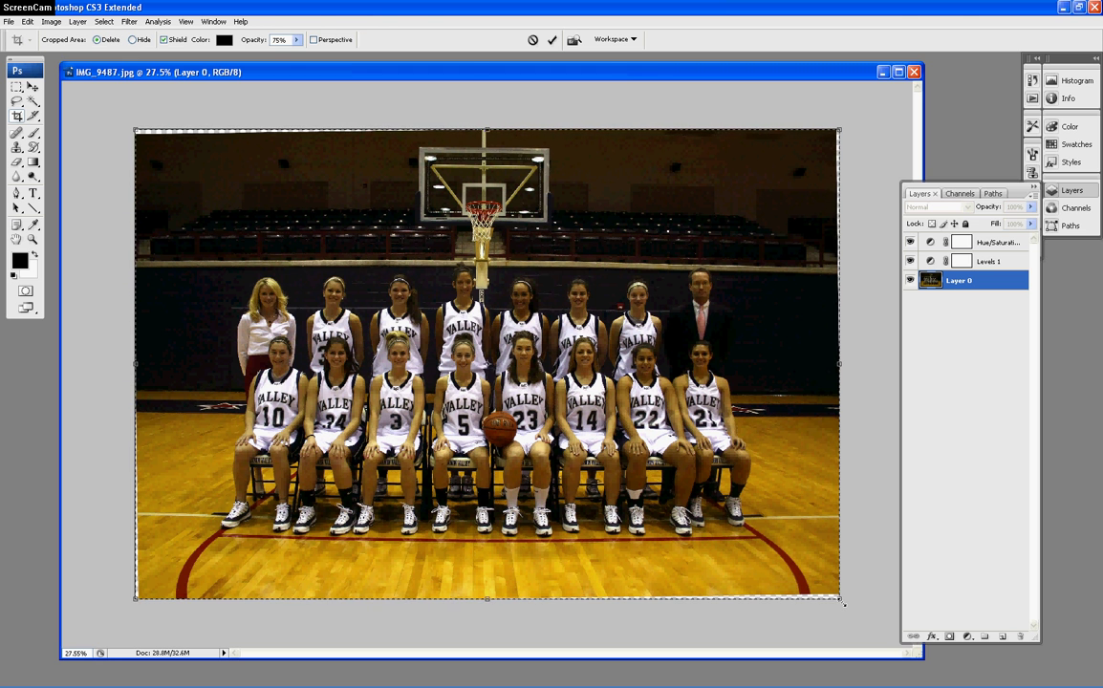
{"action": "left_click_drag", "start_coordinate": [843, 601], "coordinate": [803, 564]}
{"action": "left_click_drag", "start_coordinate": [138, 134], "coordinate": [152, 141]}
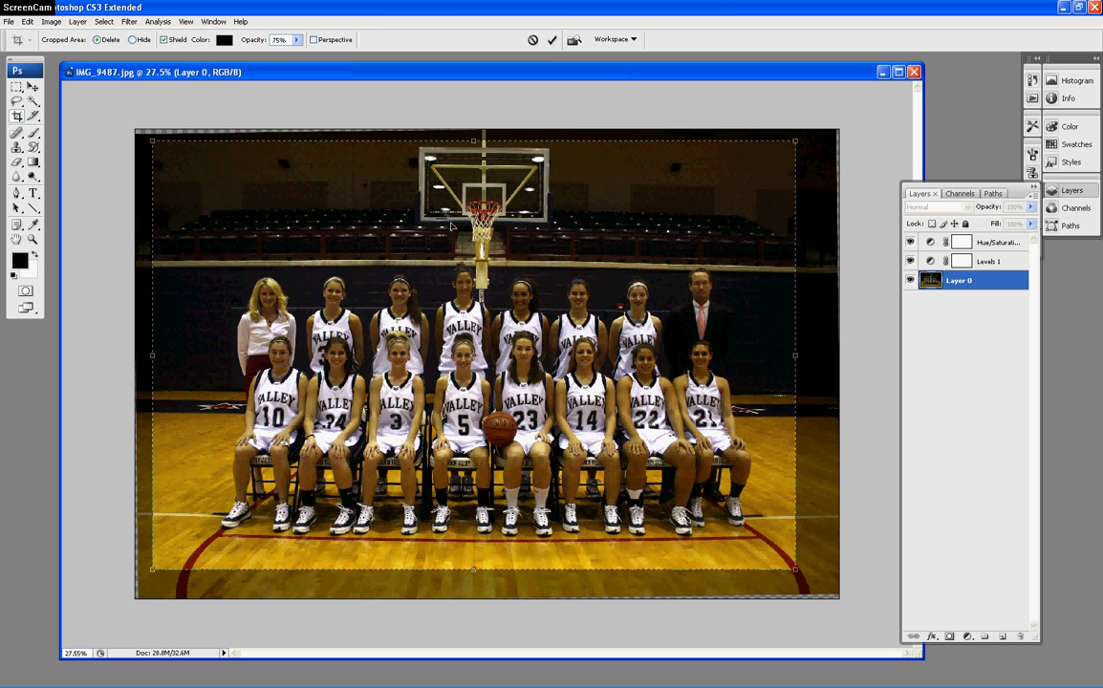
{"action": "left_click_drag", "start_coordinate": [409, 203], "coordinate": [460, 229]}
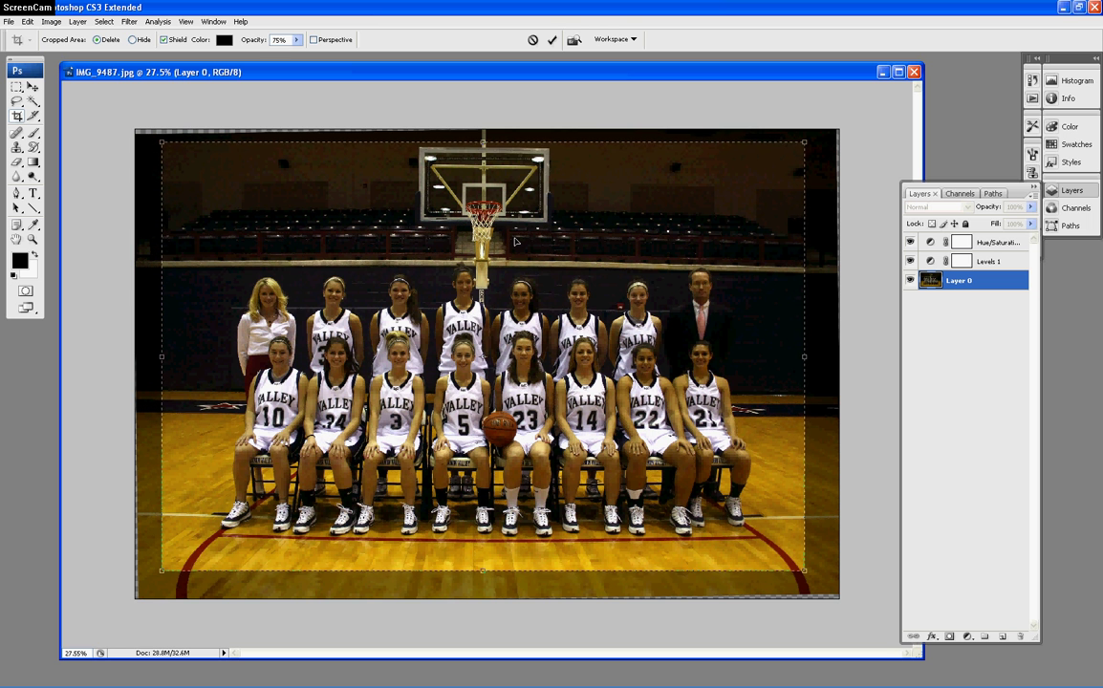
{"action": "key", "text": "Return"}
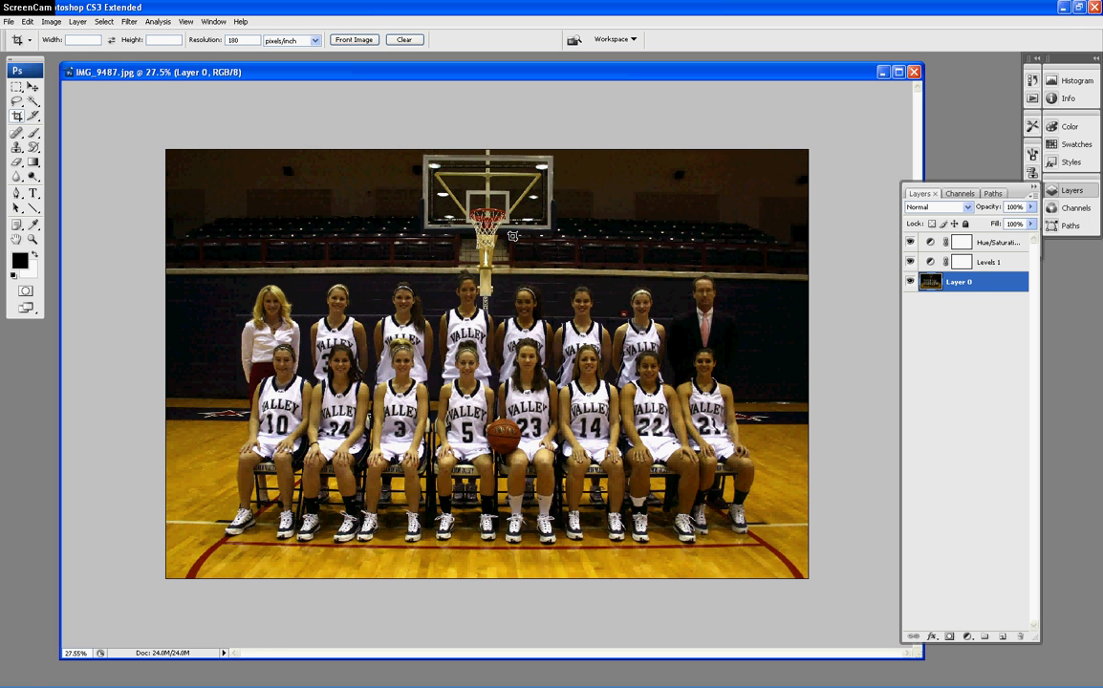
Reduce the noise on Layer 0 with the Noise Ninja filter using its automatic profile, and fit the whole photo on screen
{"action": "mouse_move", "coordinate": [910, 242]}
{"action": "left_mouse_down"}
{"action": "mouse_move", "coordinate": [912, 265]}
{"action": "mouse_move", "coordinate": [910, 242]}
{"action": "left_mouse_up"}
{"action": "scroll", "coordinate": [236, 147], "scroll_direction": "up", "scroll_amount": 3}
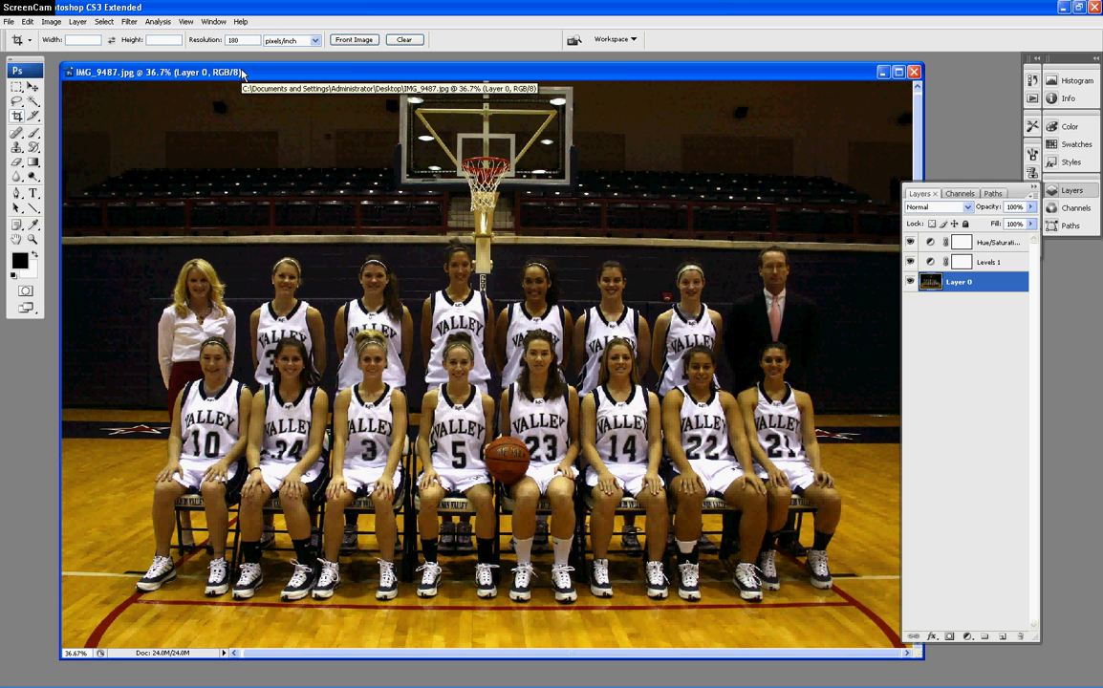
{"action": "left_click", "coordinate": [32, 238]}
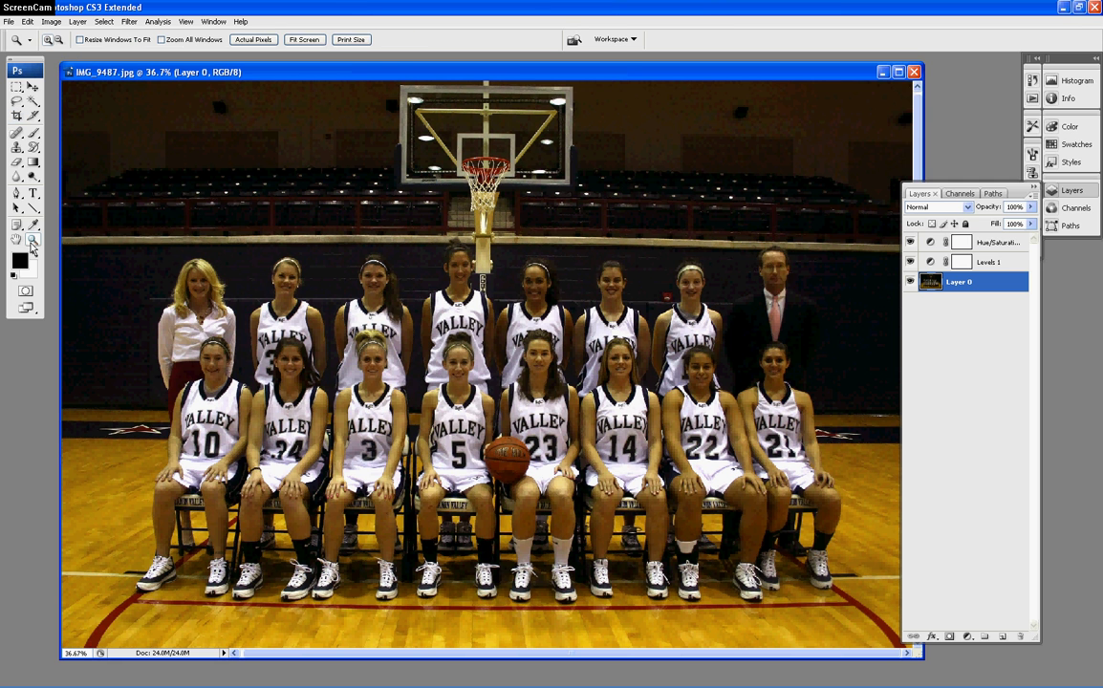
{"action": "left_click_drag", "start_coordinate": [332, 96], "coordinate": [107, 250]}
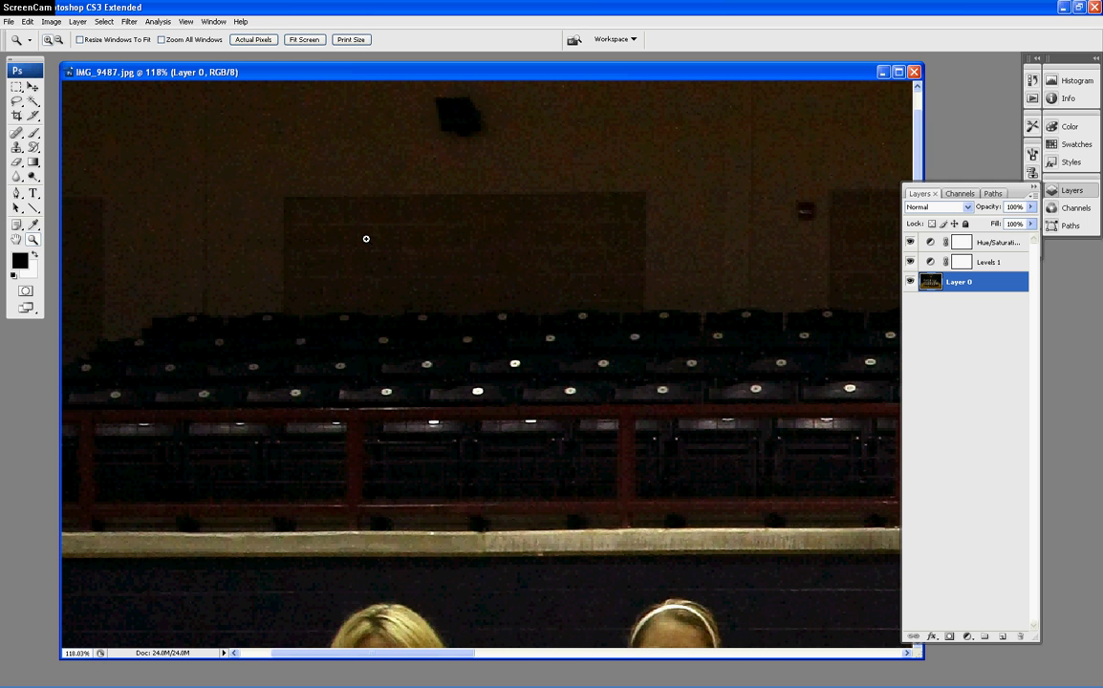
{"action": "left_click", "coordinate": [128, 21]}
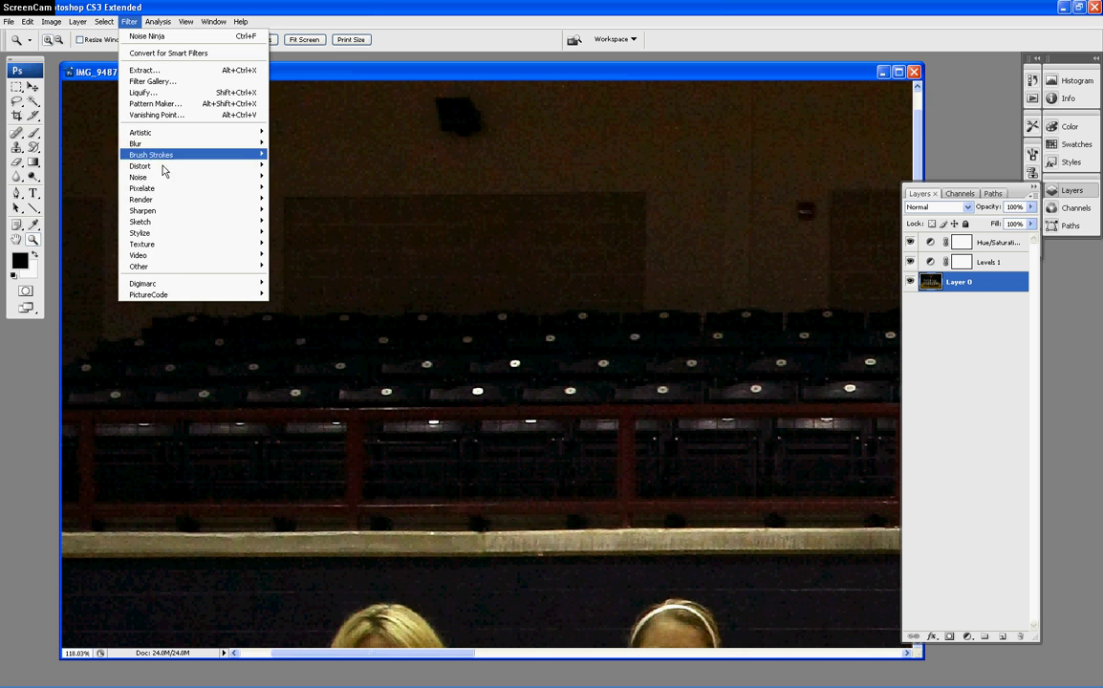
{"action": "mouse_move", "coordinate": [194, 302]}
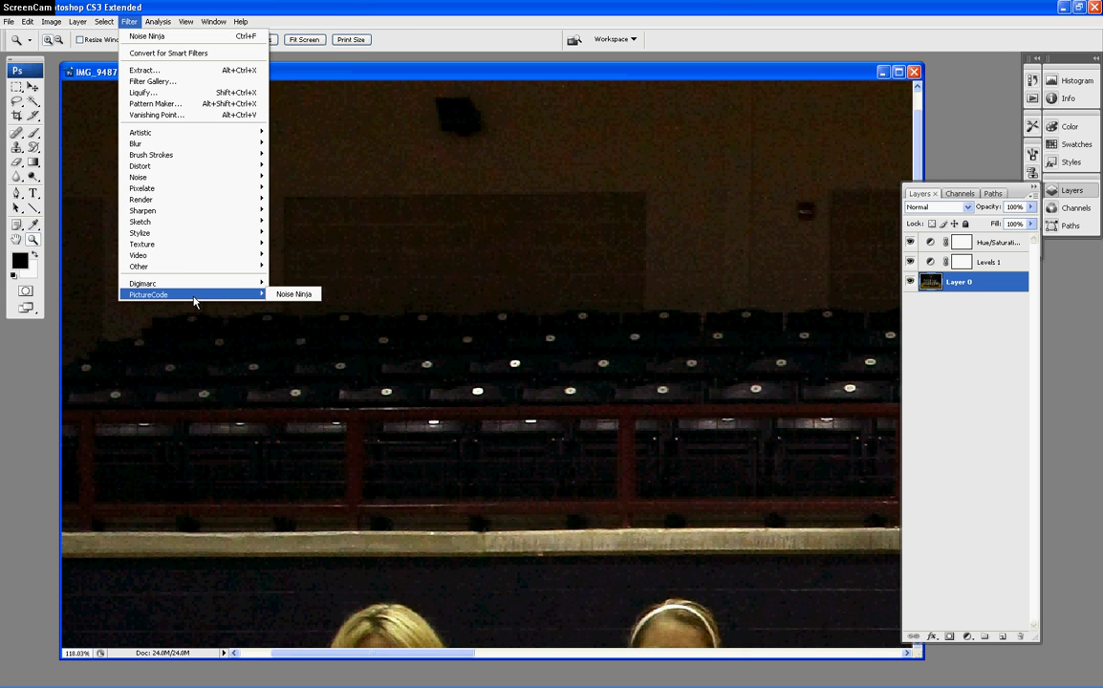
{"action": "left_click", "coordinate": [285, 294]}
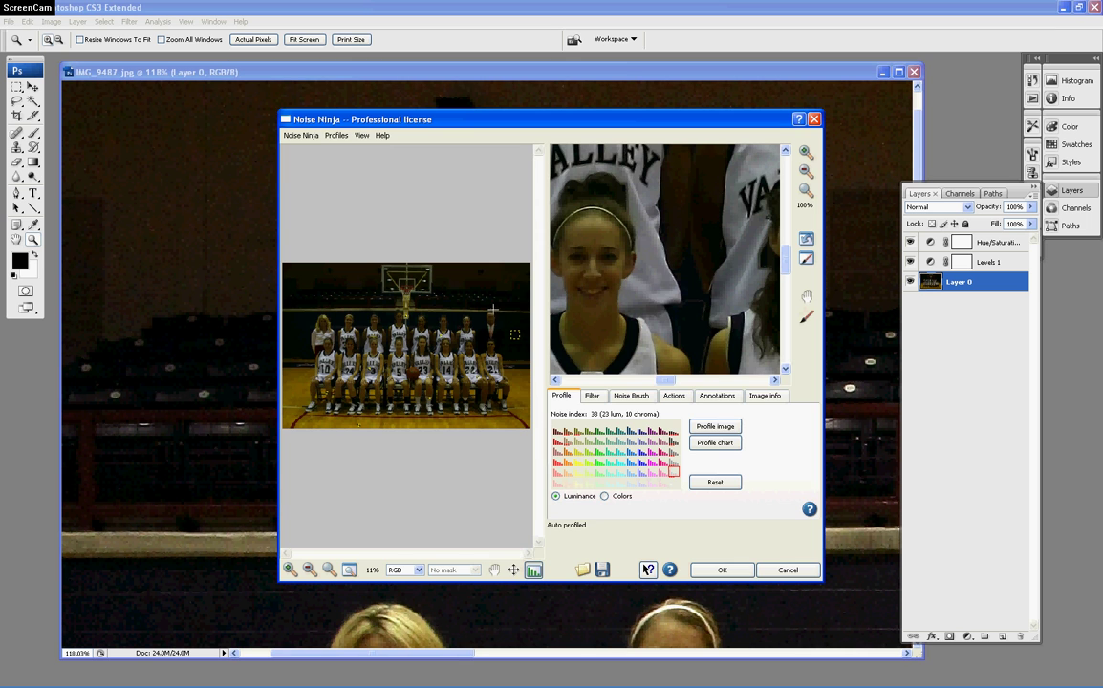
{"action": "left_click", "coordinate": [715, 572]}
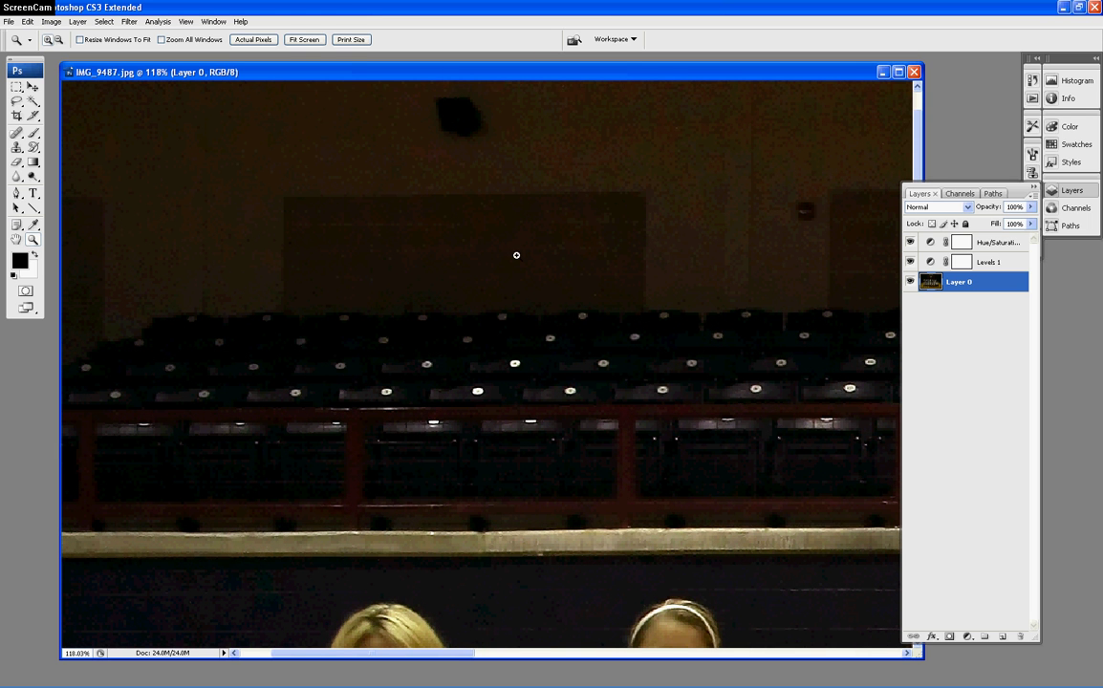
{"action": "left_click", "coordinate": [302, 40]}
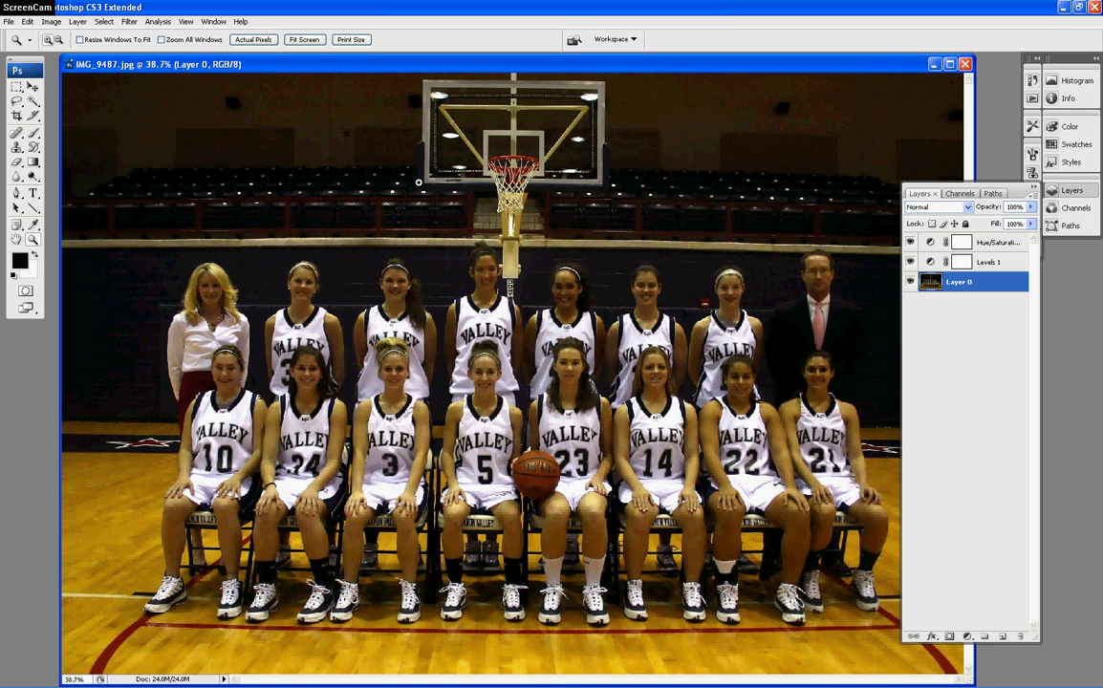
Try RGB input highlights of 144 in the Levels 1 adjustment layer and discard the change
{"action": "double_click", "coordinate": [988, 263]}
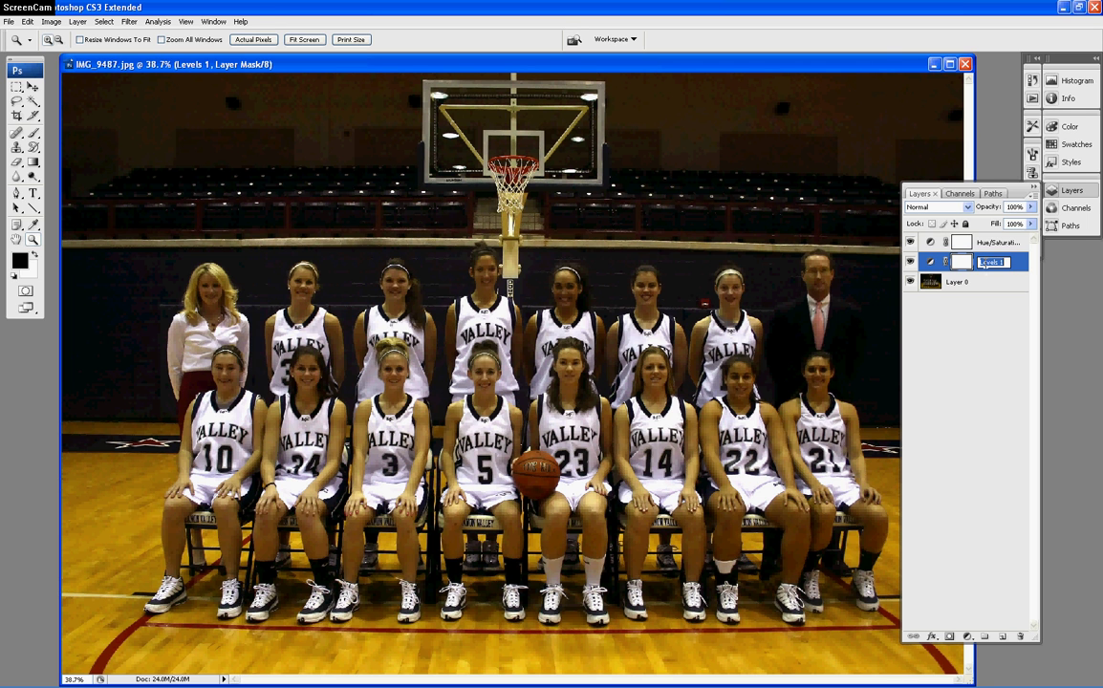
{"action": "double_click", "coordinate": [931, 262]}
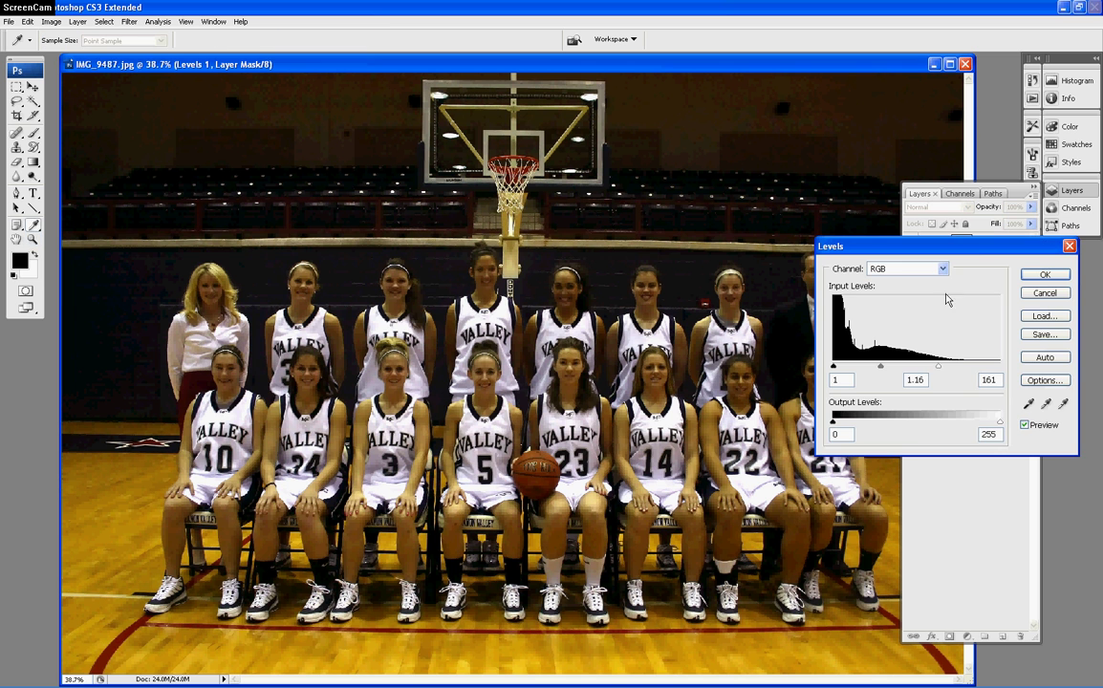
{"action": "mouse_move", "coordinate": [940, 373]}
{"action": "left_mouse_down"}
{"action": "mouse_move", "coordinate": [905, 372]}
{"action": "mouse_move", "coordinate": [927, 371]}
{"action": "left_mouse_up"}
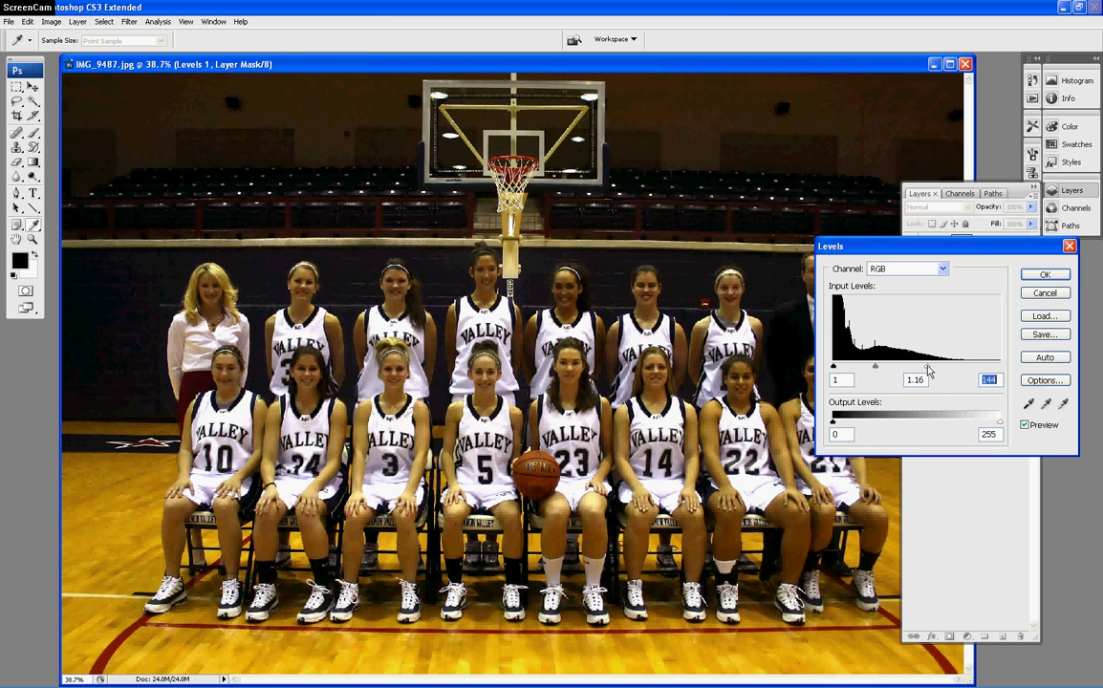
{"action": "left_click", "coordinate": [1045, 294]}
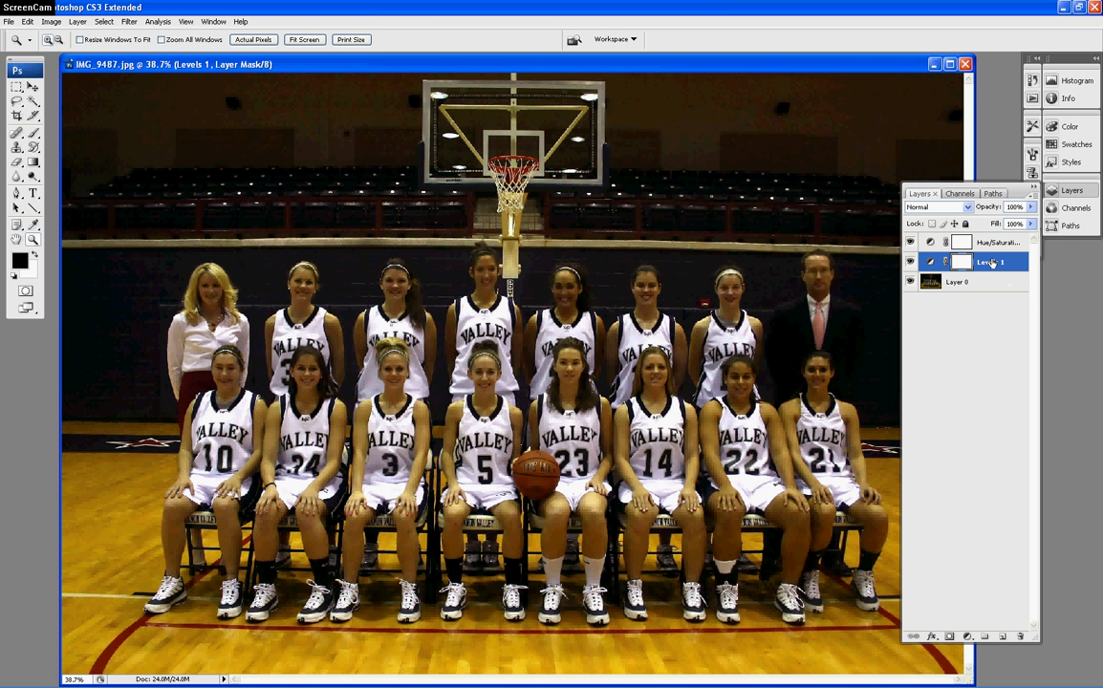
{"action": "left_click", "coordinate": [968, 637]}
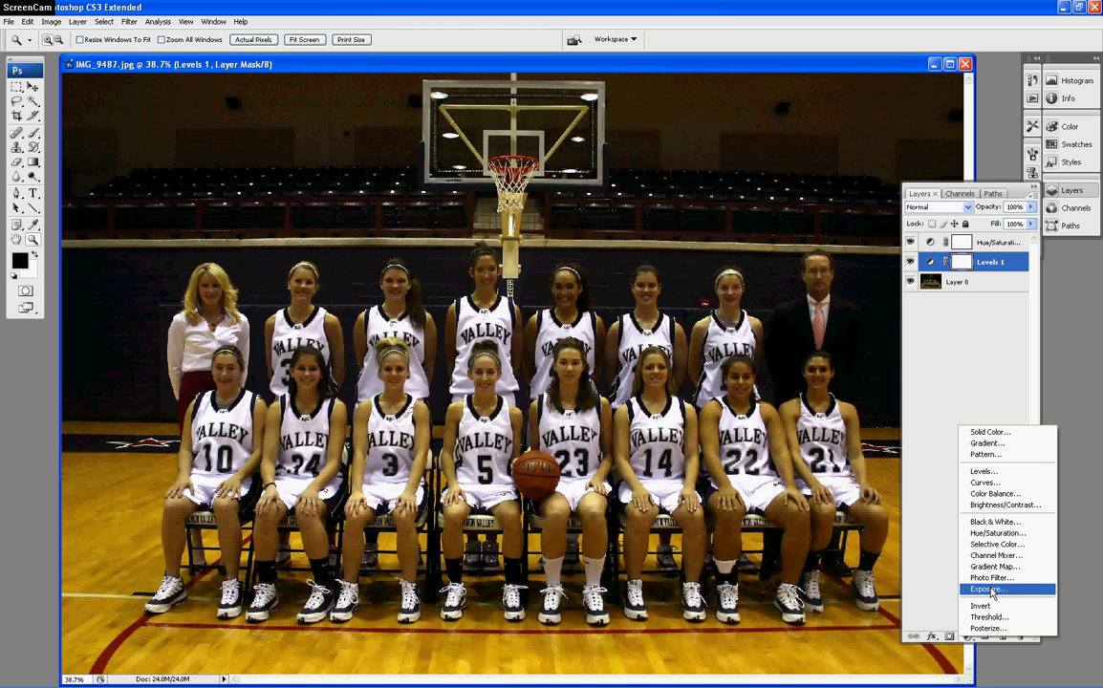
{"action": "left_click", "coordinate": [942, 536]}
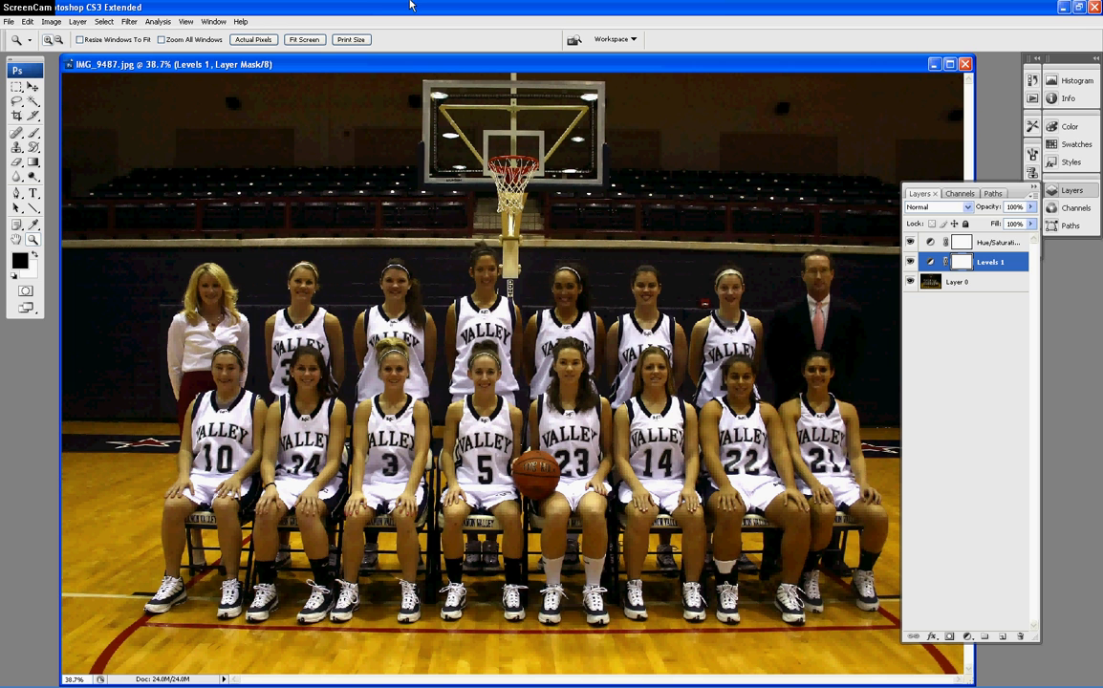
Bring the email.psd document window into view over the team photo
{"action": "left_click_drag", "start_coordinate": [0, 180], "coordinate": [485, 179]}
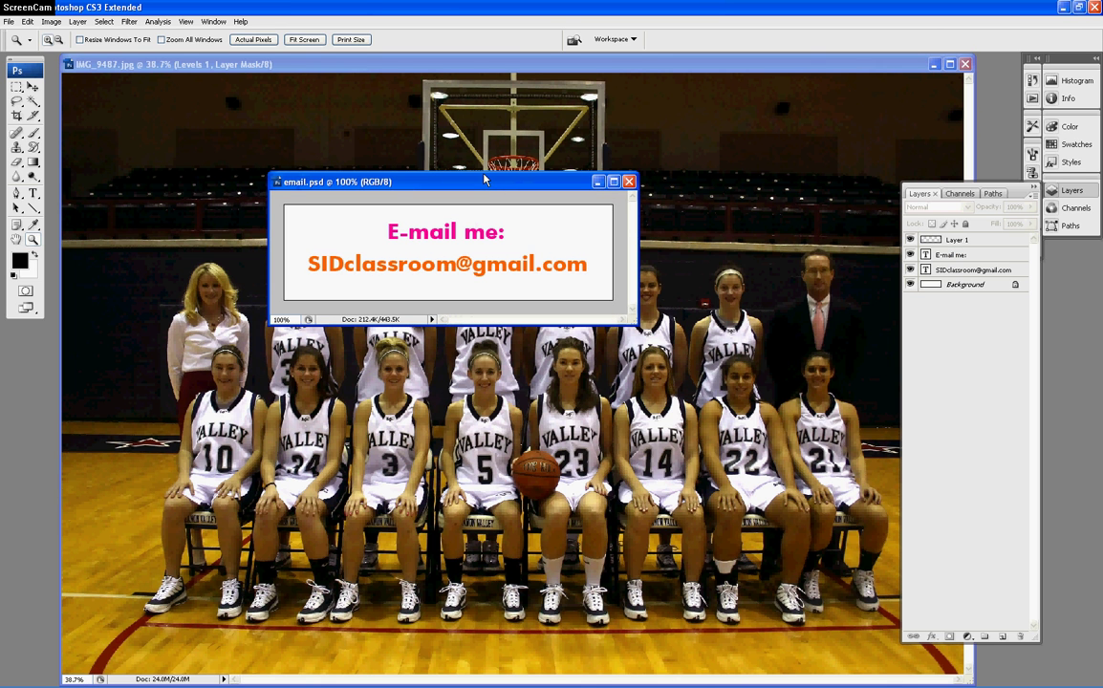